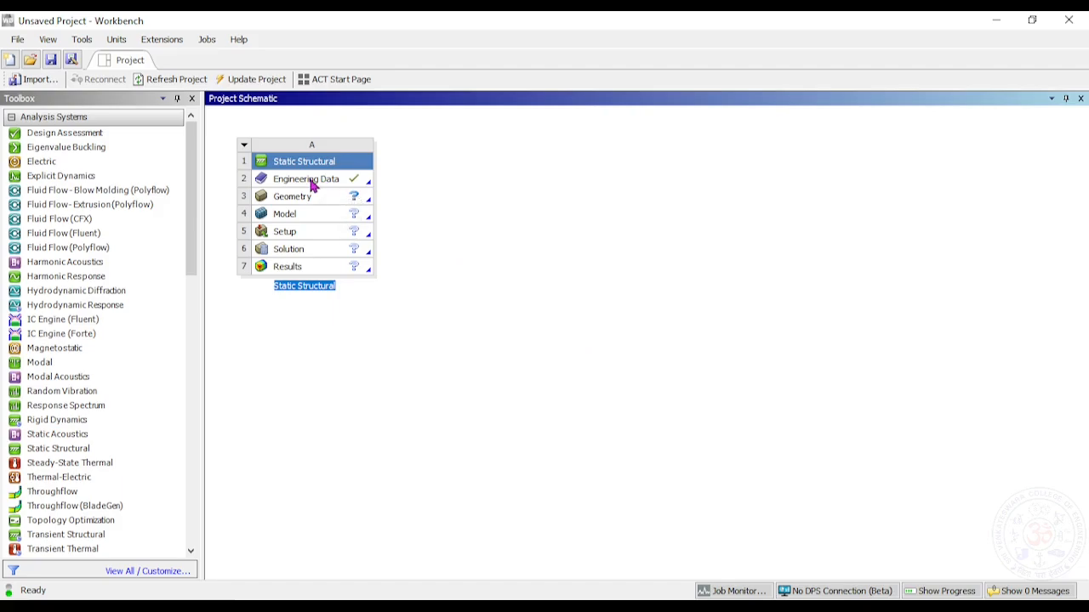
Add Aluminum Alloy NL from the General Non-linear Materials library to the Static Structural system's engineering data, and return to the project schematic
double_click(320, 183)
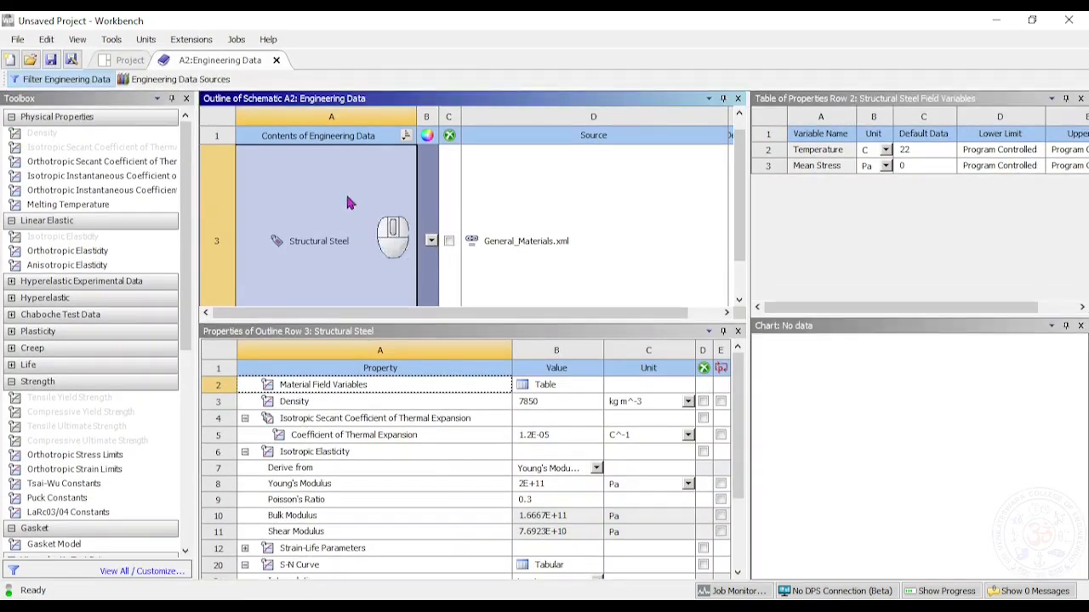
left_click(158, 85)
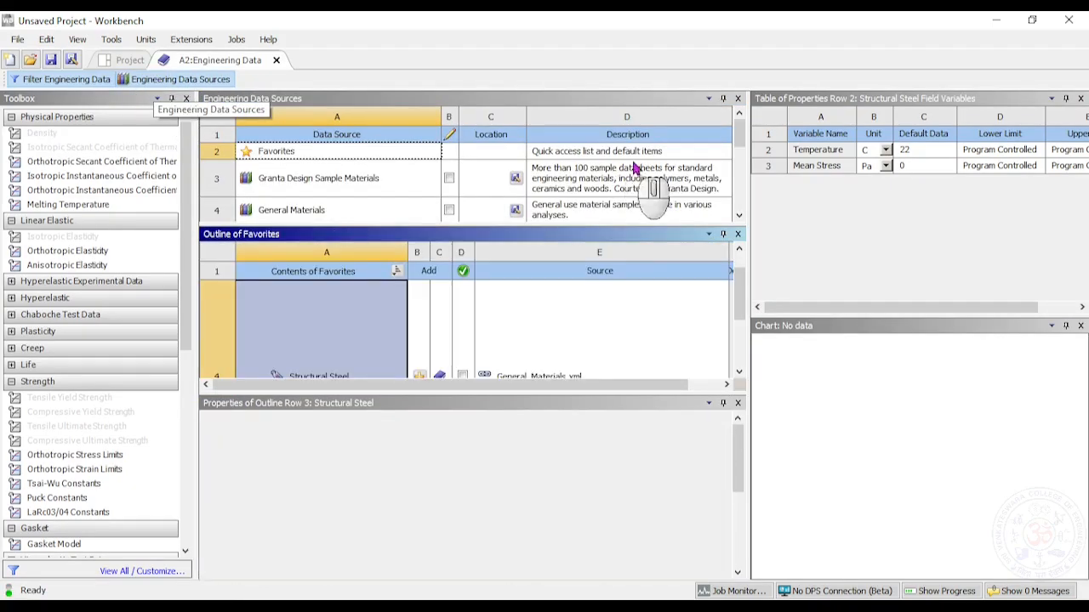
left_click(743, 151)
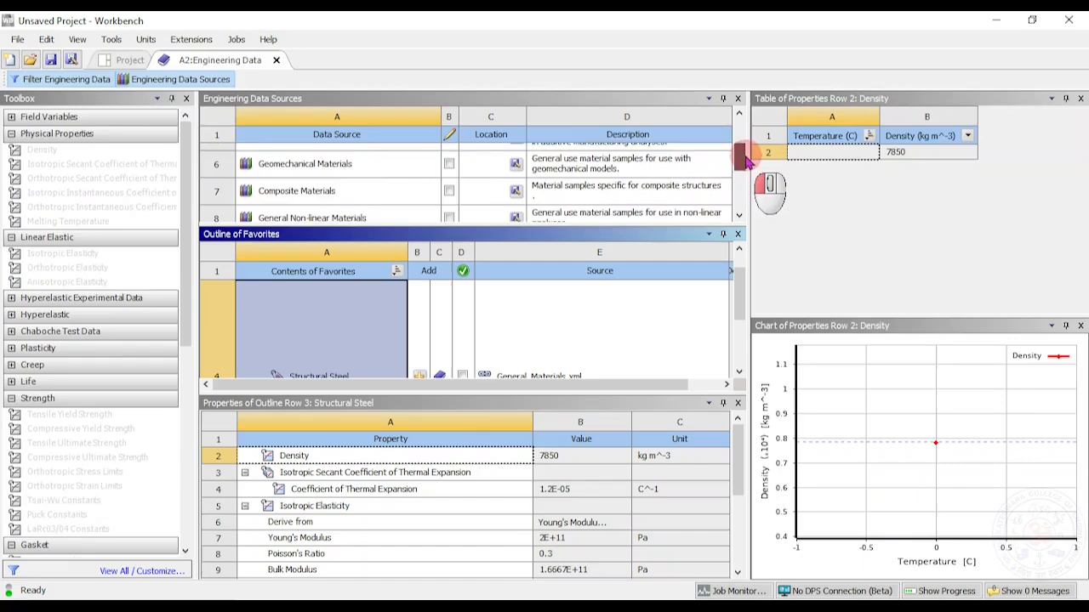
left_click(349, 211)
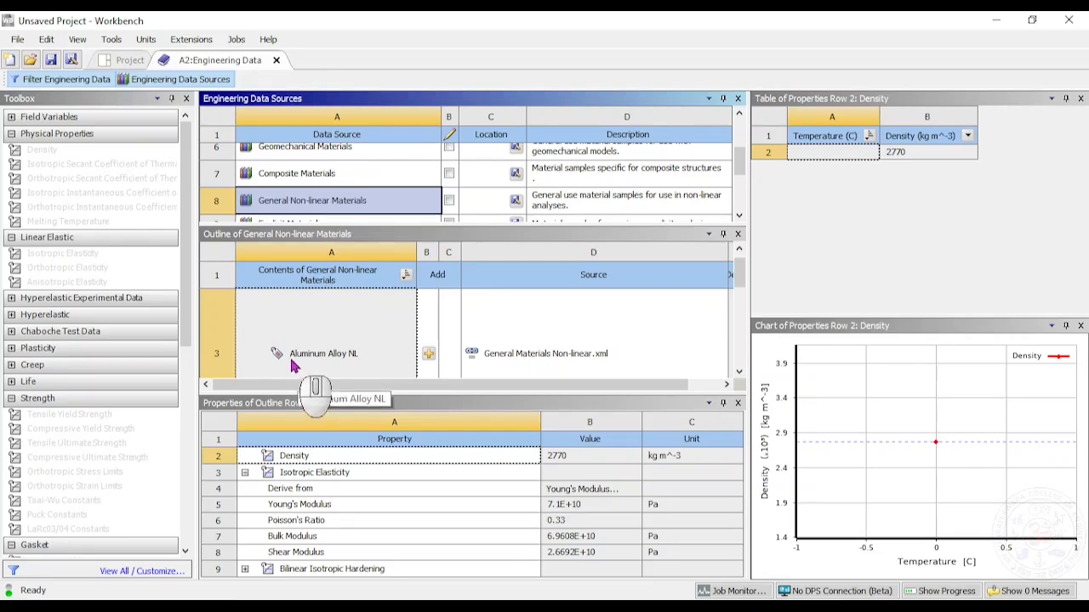
left_click(430, 353)
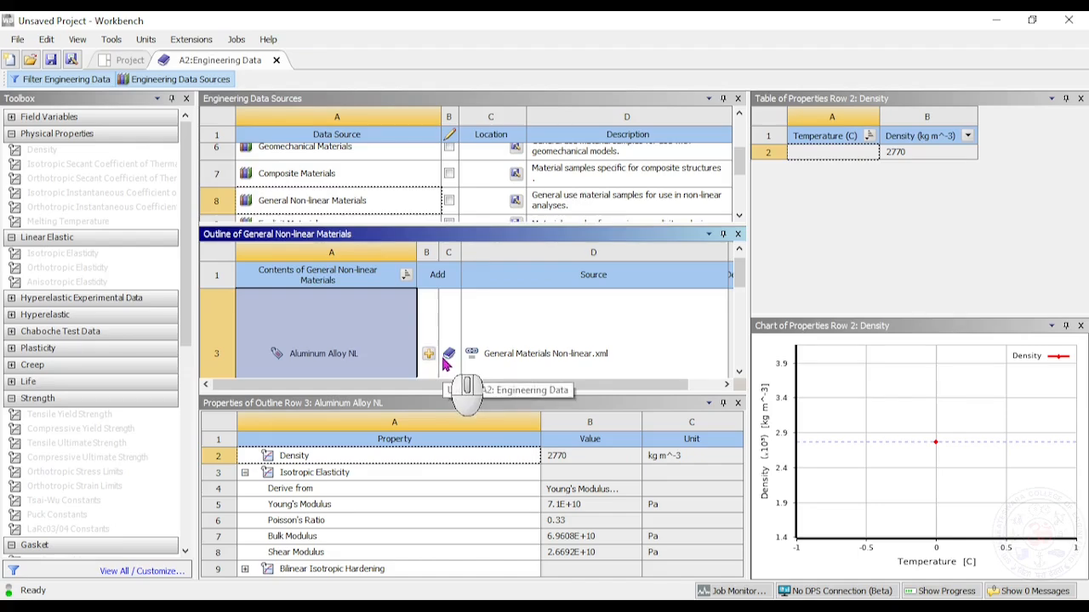
left_click(276, 61)
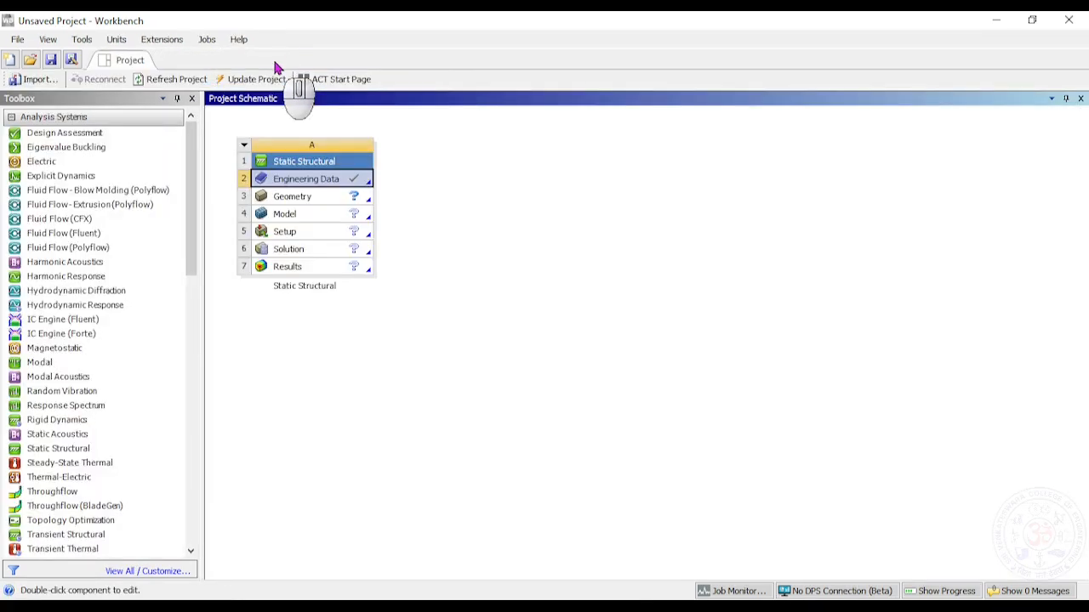
Import the Ensamblaje2.STEP geometry into the Static Structural system and open its model in Mechanical
left_click(332, 203)
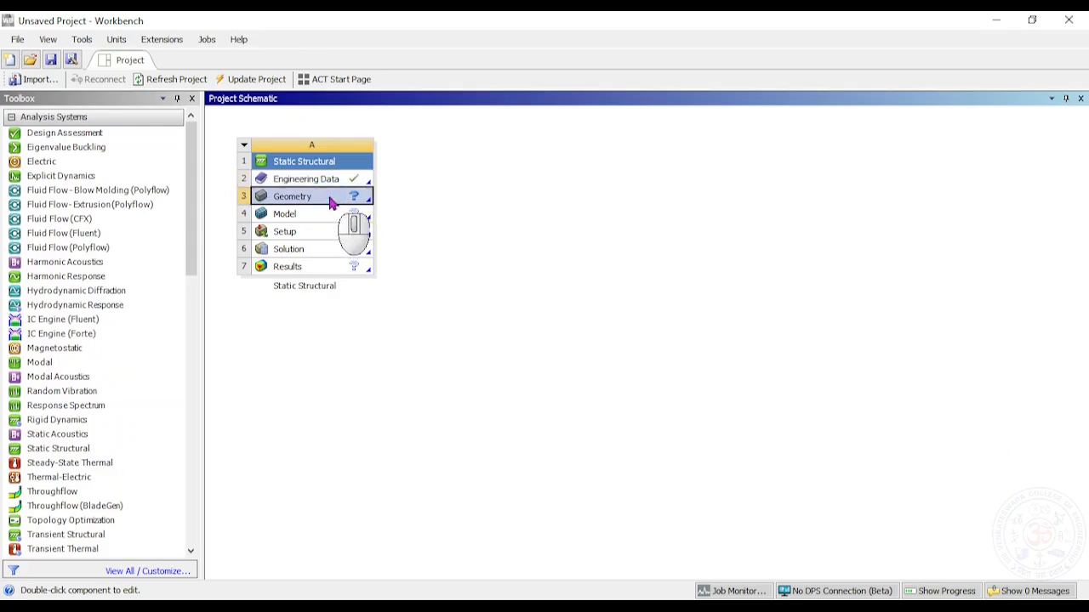
right_click(332, 203)
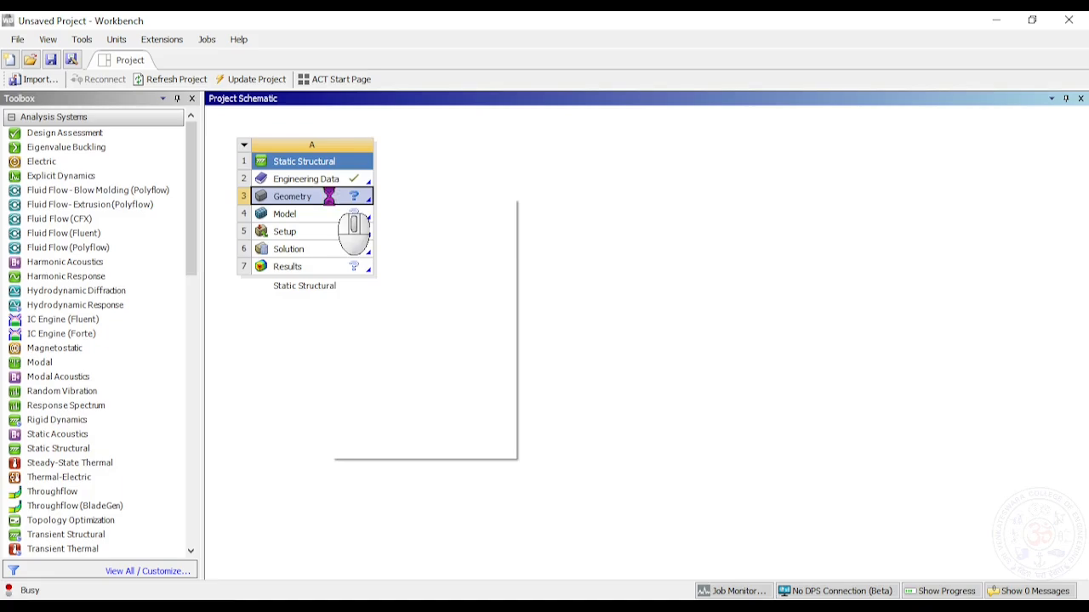
mouse_move(430, 245)
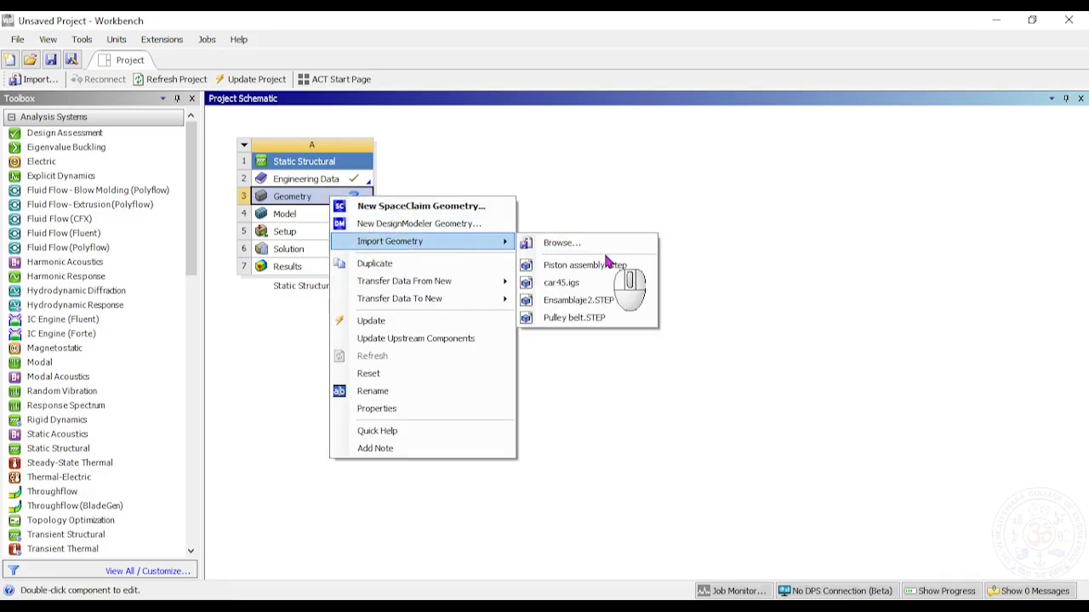
left_click(603, 301)
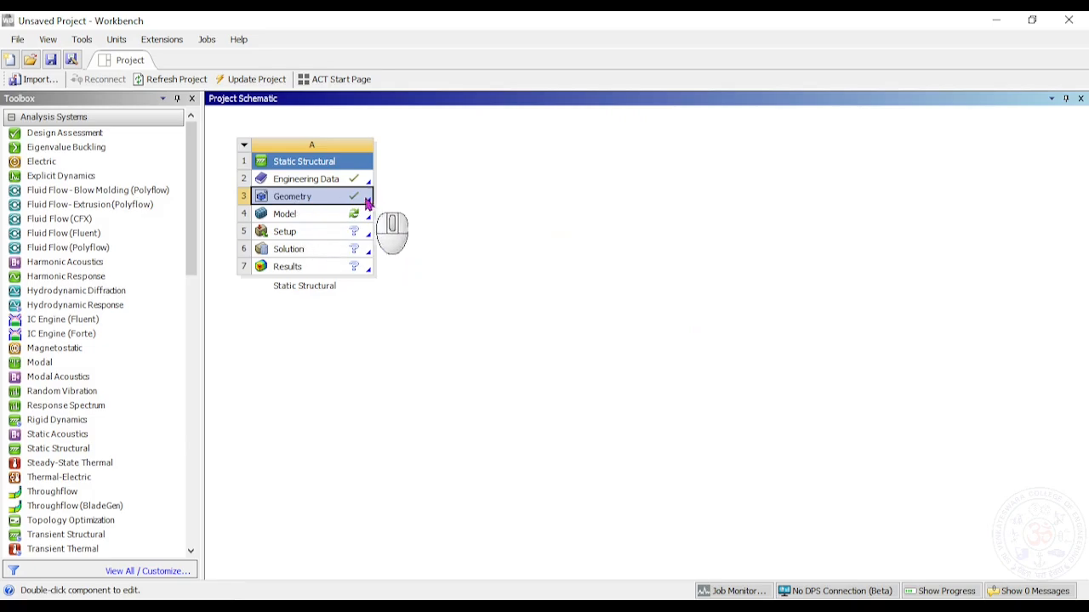
double_click(289, 214)
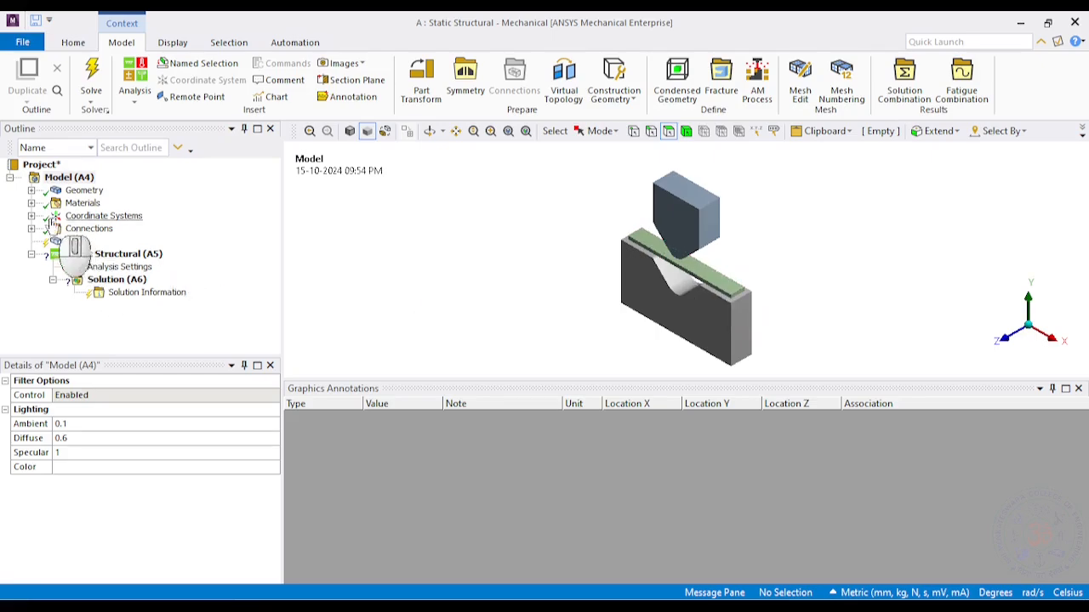
Set the stiffness behavior of the Base2 body to Rigid
left_click(31, 191)
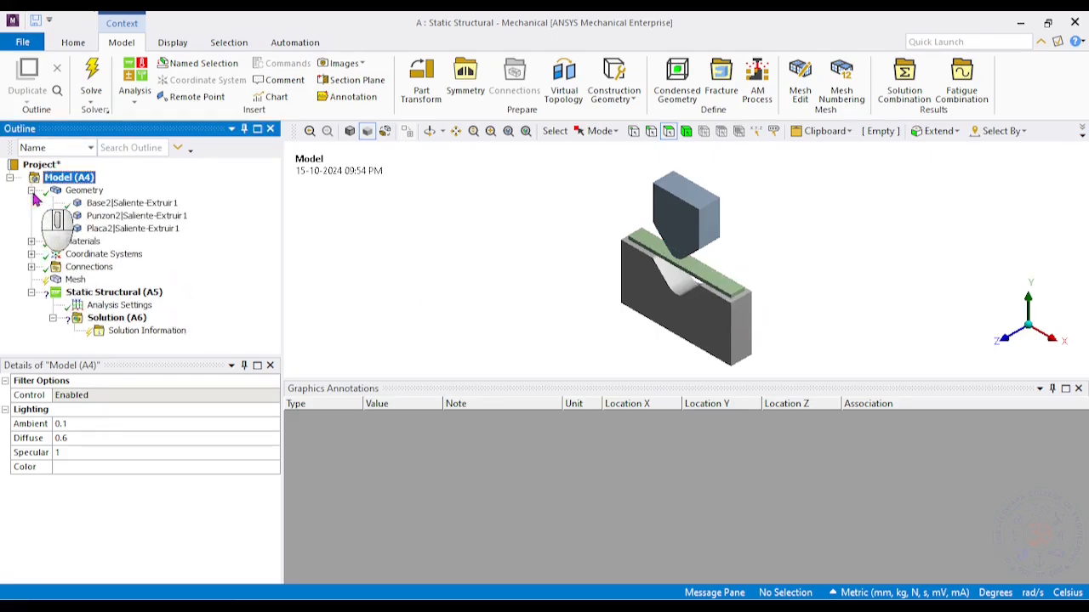
left_click(118, 205)
right_click(120, 206)
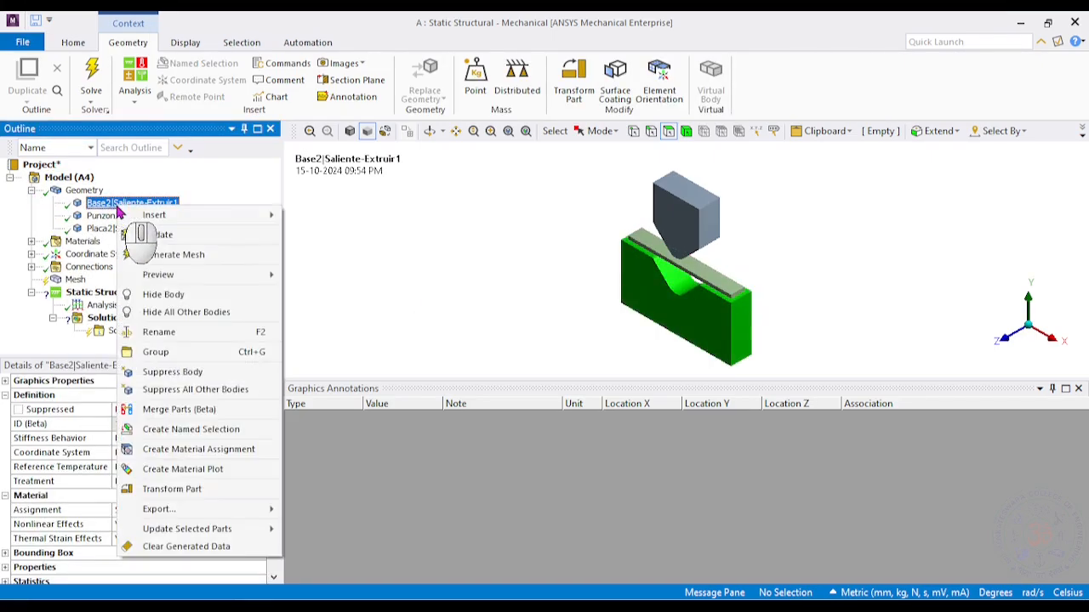
key("Escape")
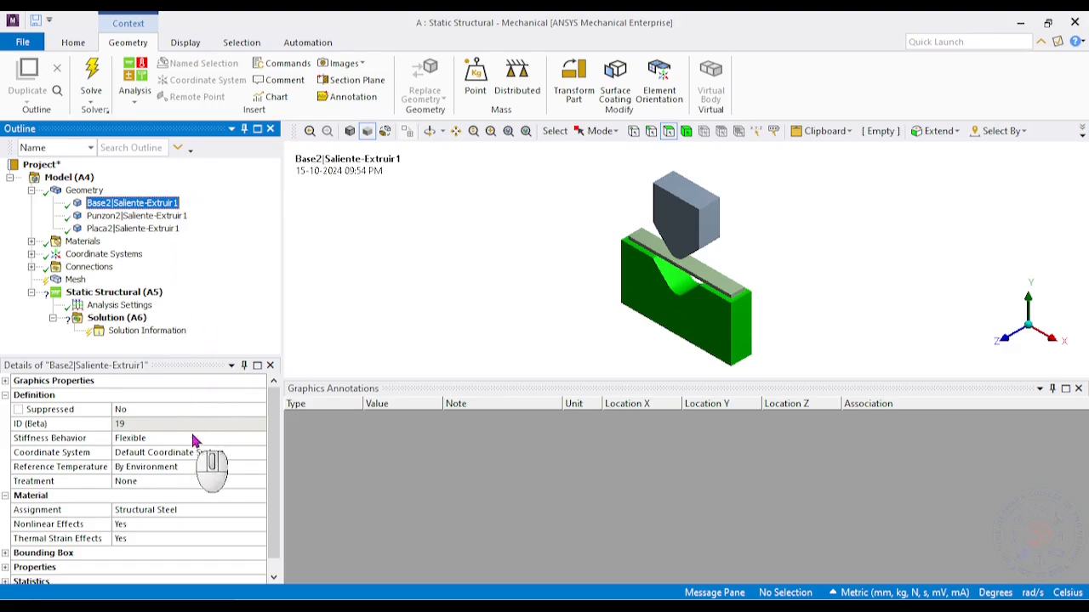
left_click(234, 439)
left_click(259, 439)
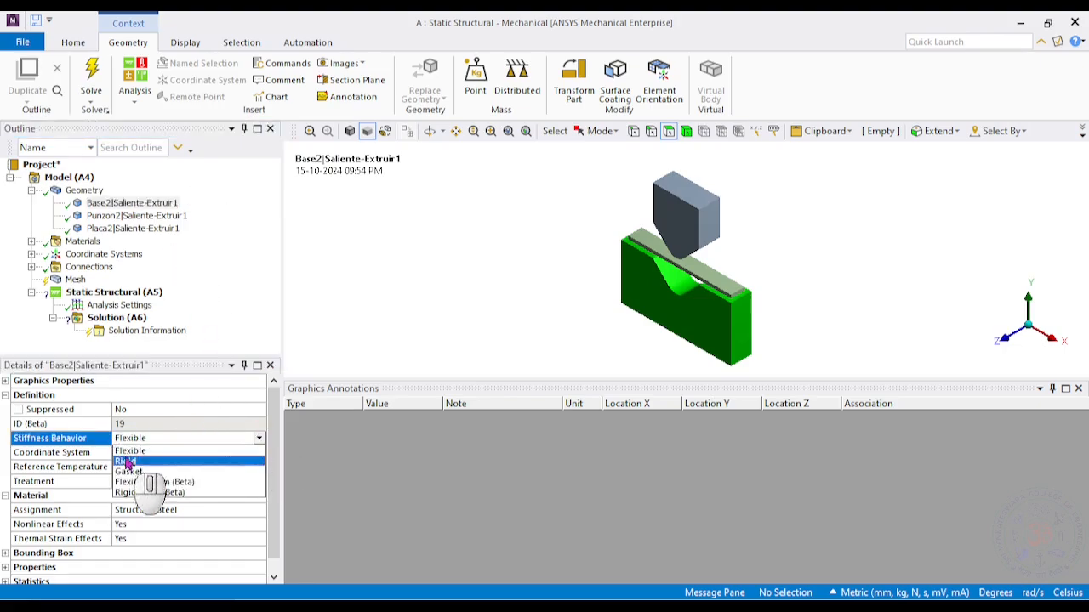
left_click(128, 464)
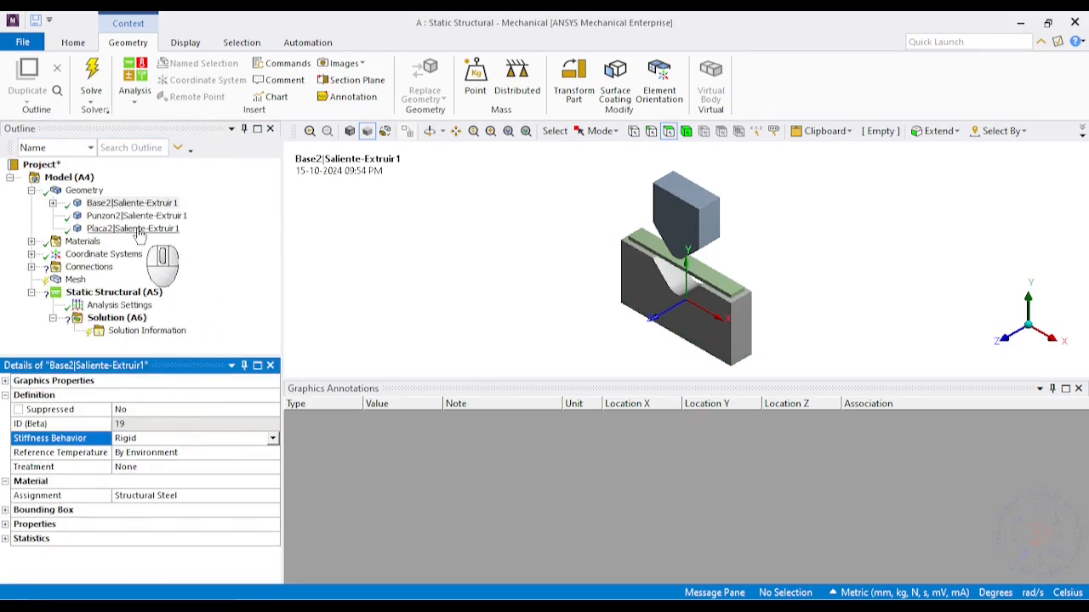
Set the stiffness behavior of the Punzon2 punch body to Rigid
left_click(136, 229)
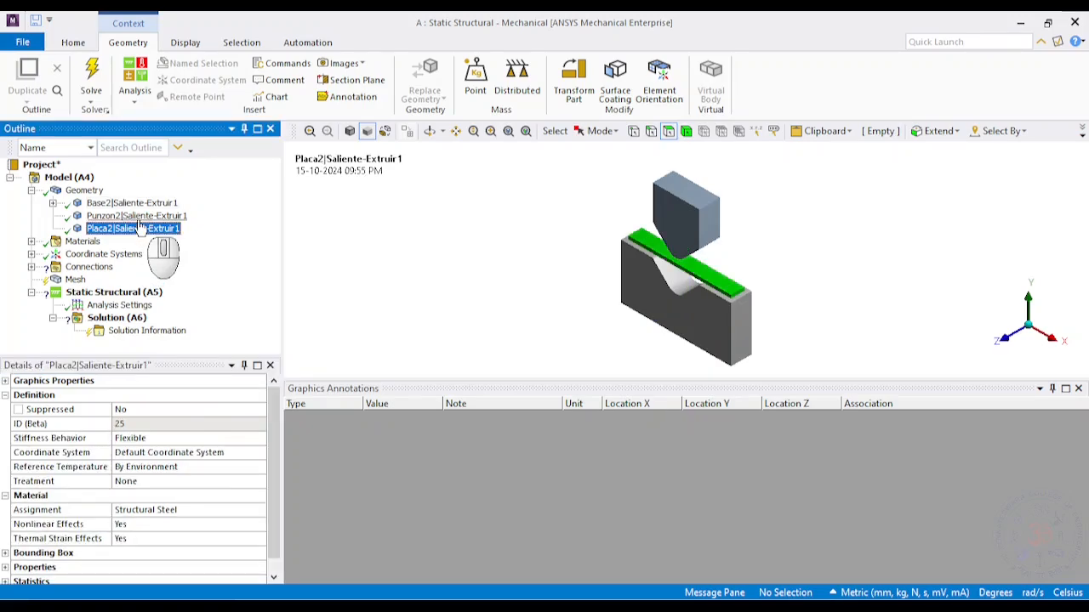
left_click(136, 216)
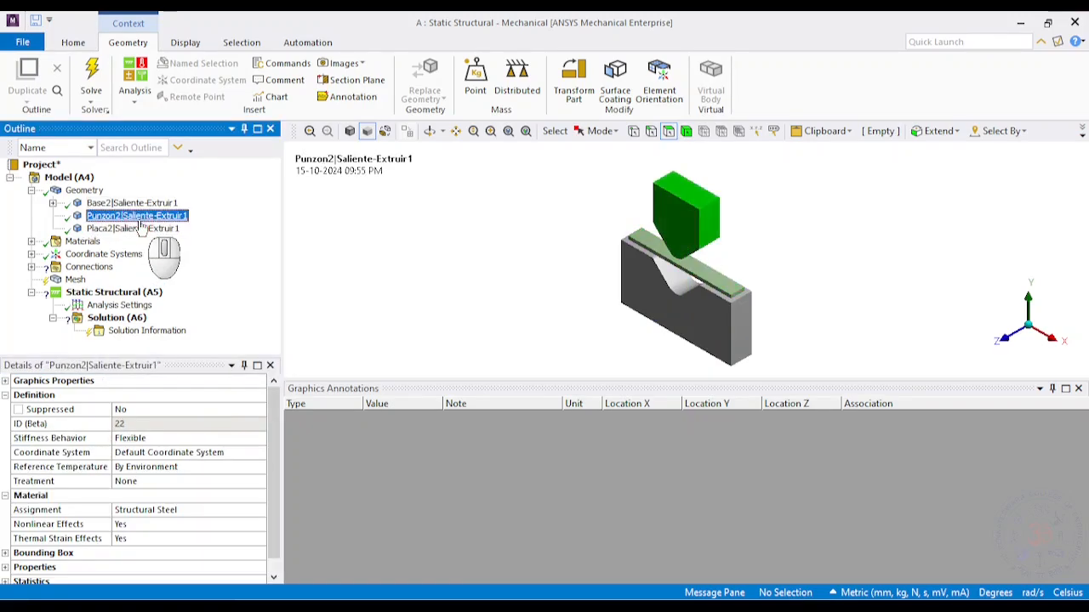
left_click(252, 442)
left_click(259, 439)
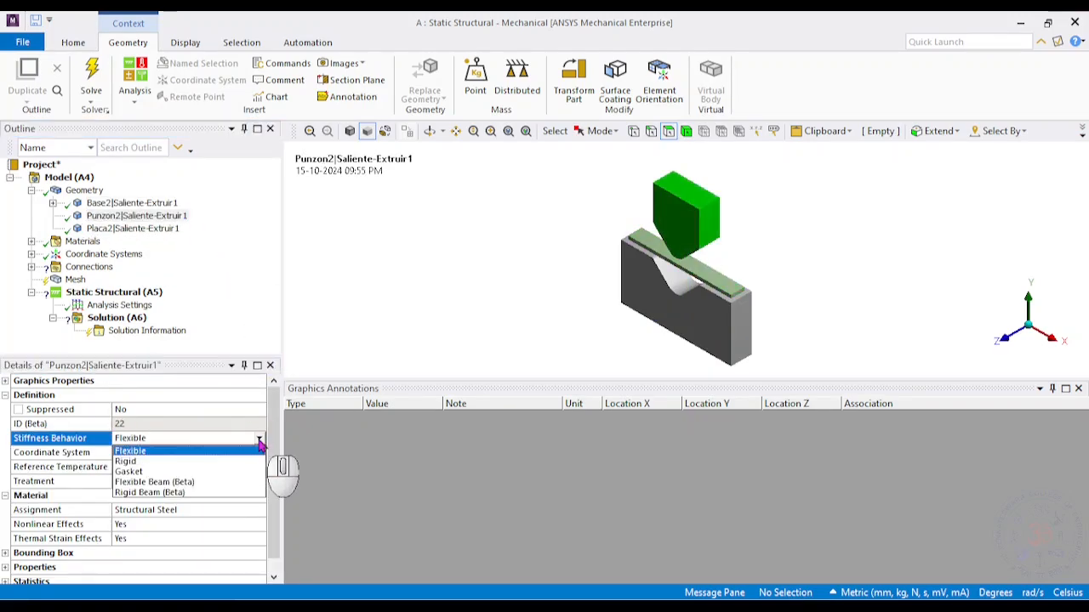
left_click(156, 466)
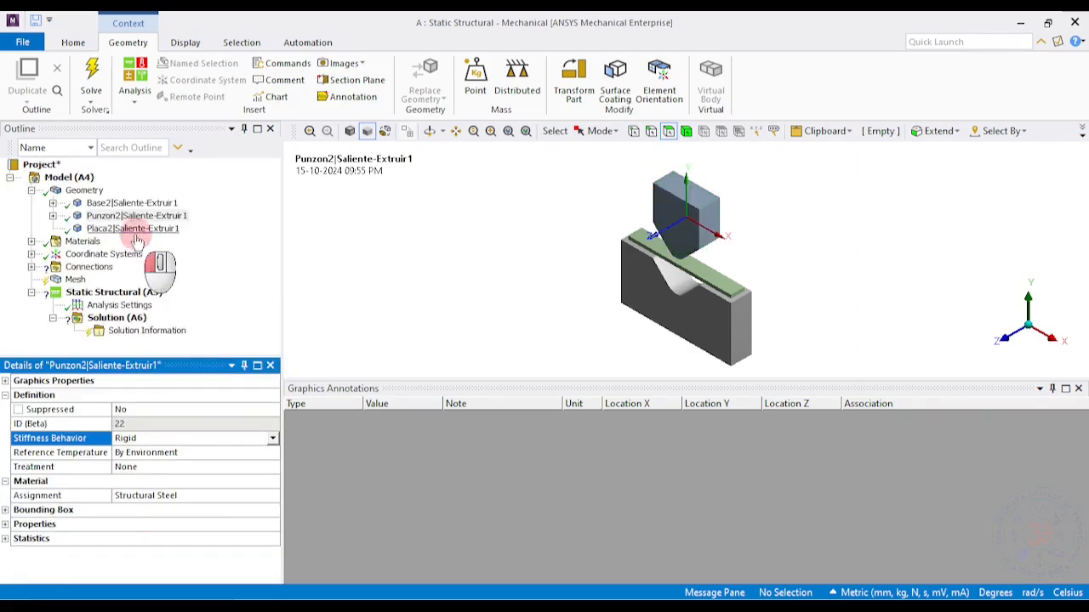
Assign the Aluminum Alloy NL material to the Placa2 plate body
left_click(133, 229)
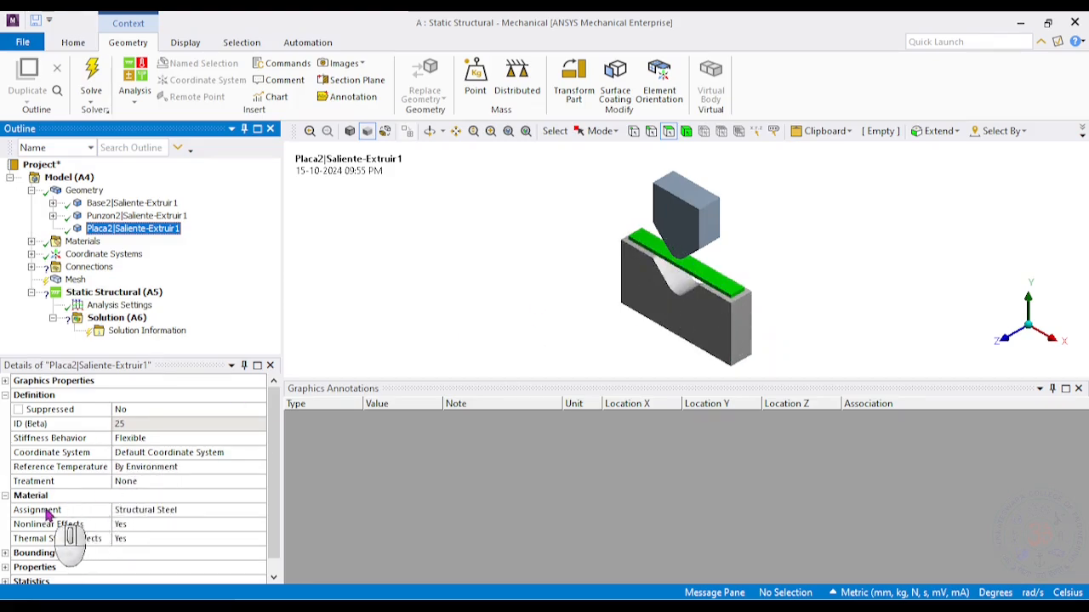
left_click(258, 513)
left_click(260, 515)
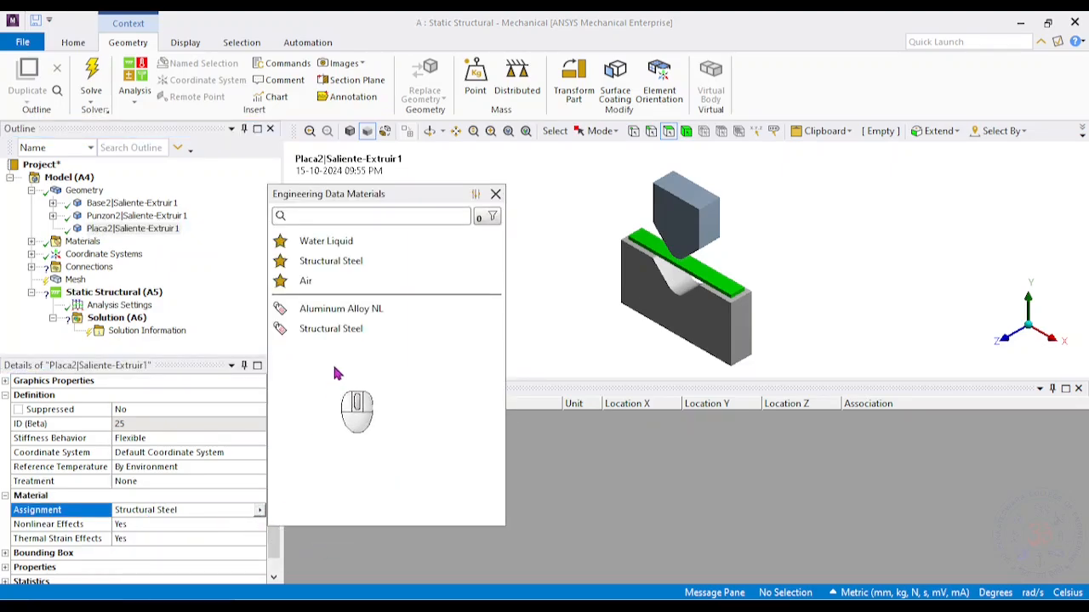
left_click(339, 311)
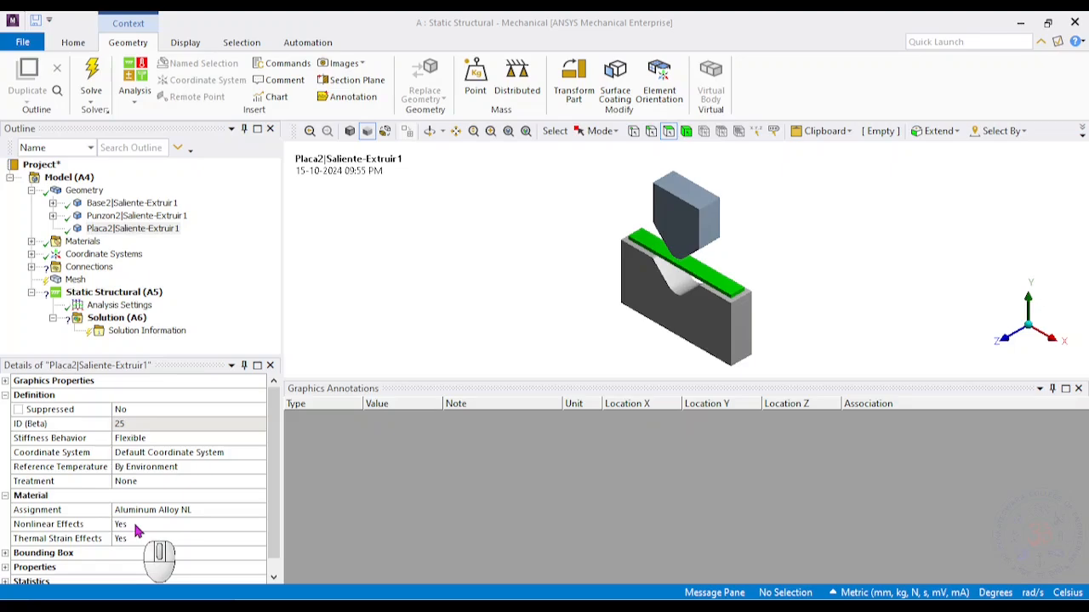
Flip the contact and target sides of the existing contact region between the base and the plate
left_click(31, 268)
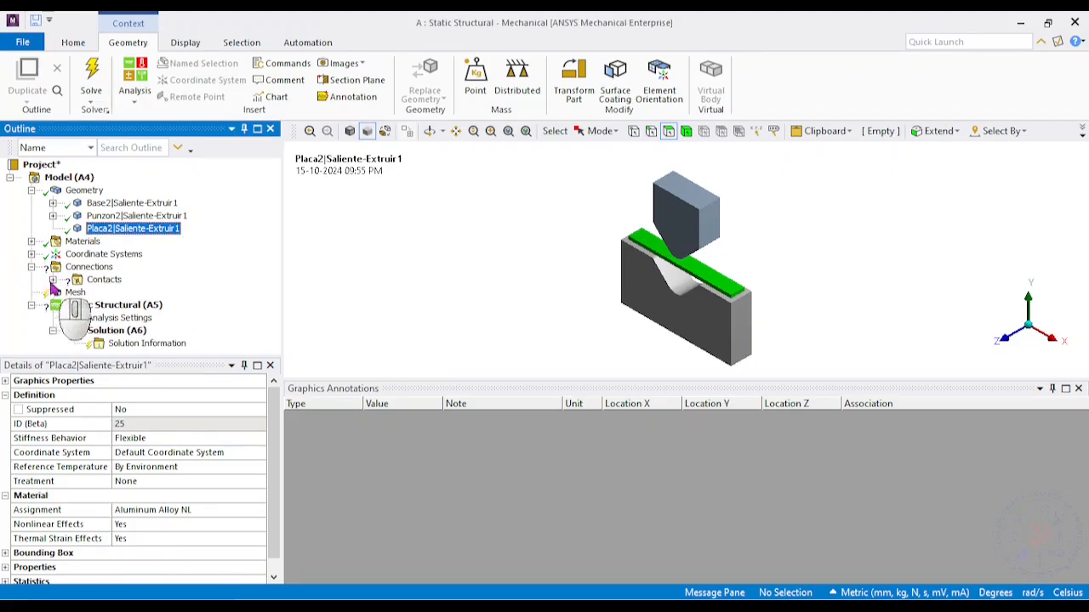
left_click(53, 280)
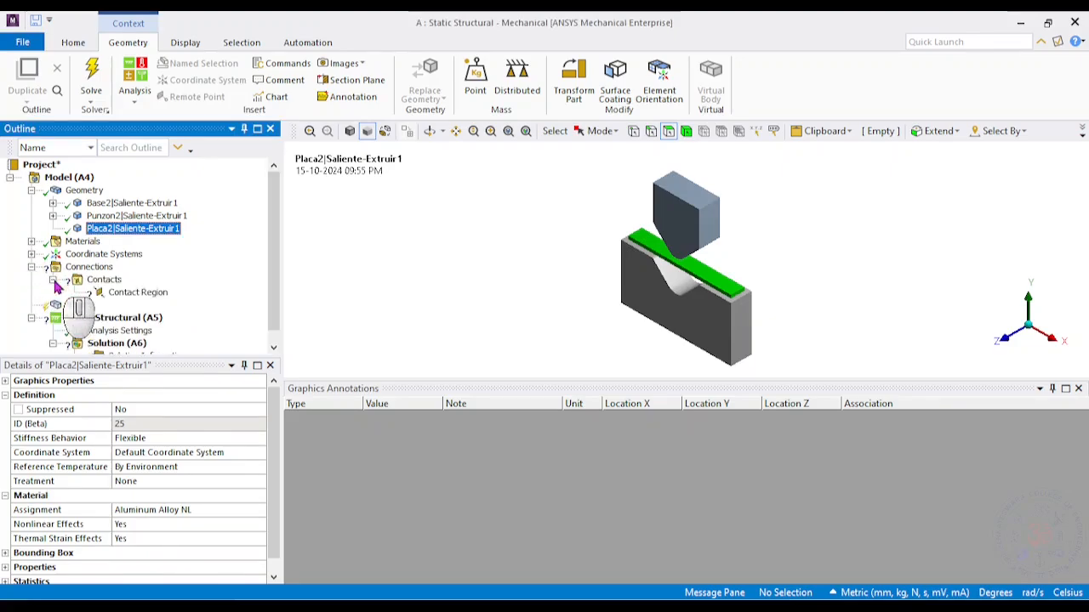
left_click(137, 292)
middle_click_drag(553, 306, 527, 294)
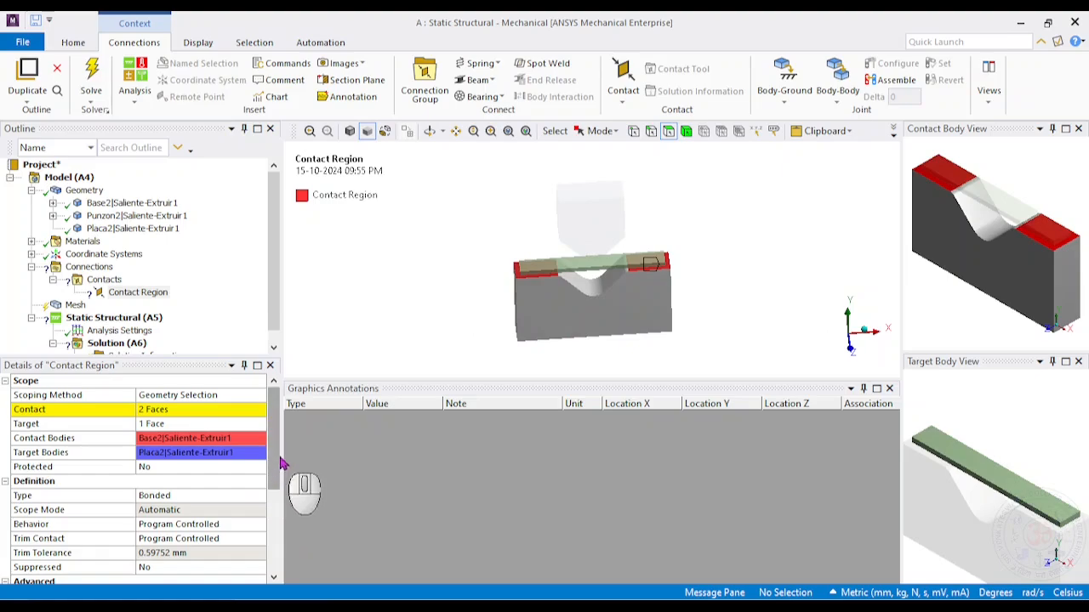
left_click_drag(277, 455, 276, 428)
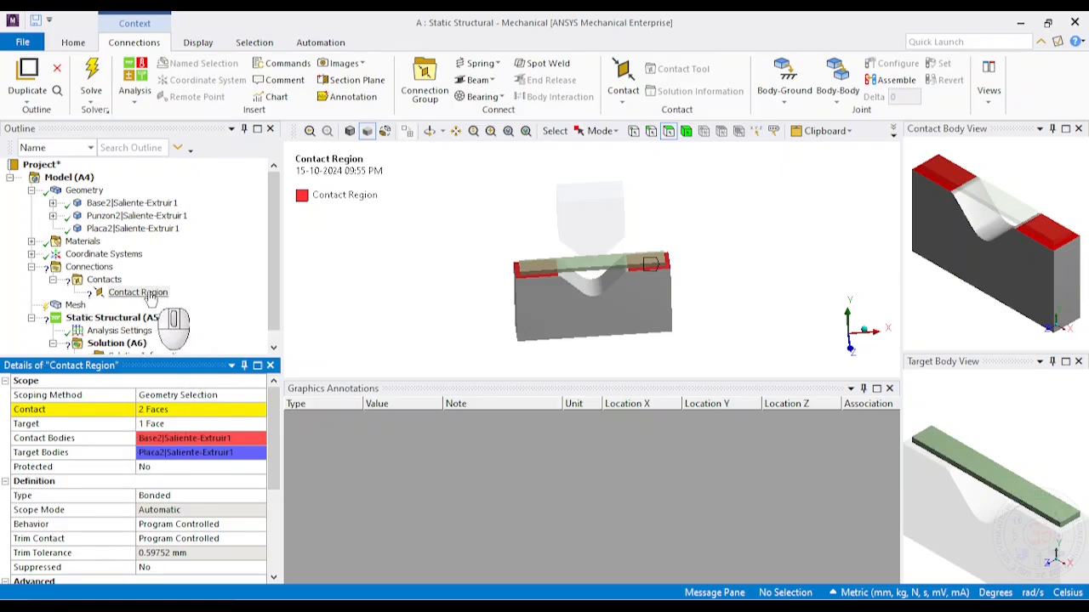
right_click(150, 294)
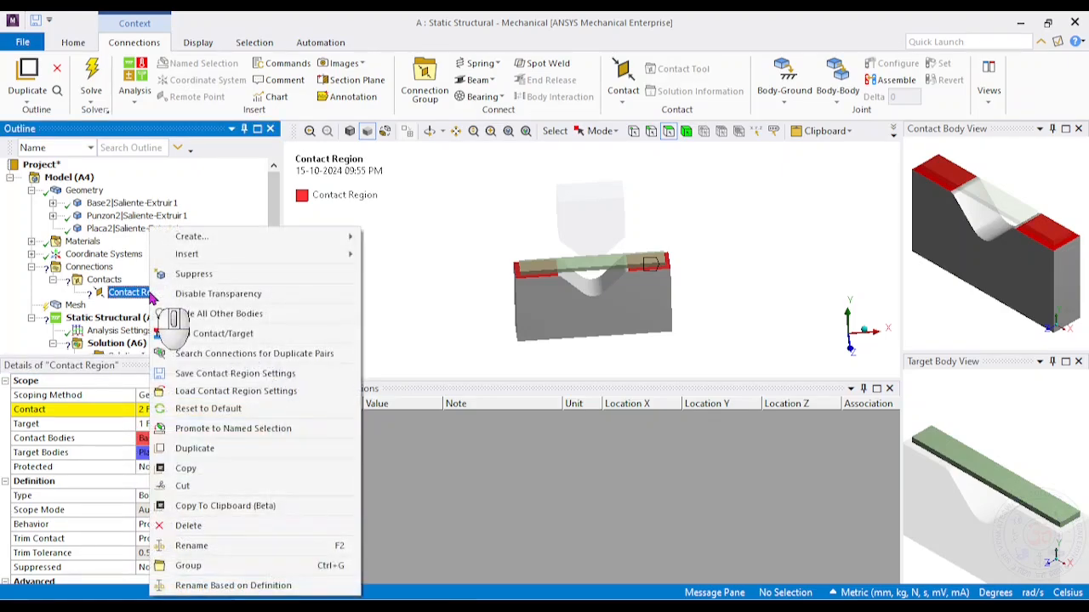
left_click(227, 334)
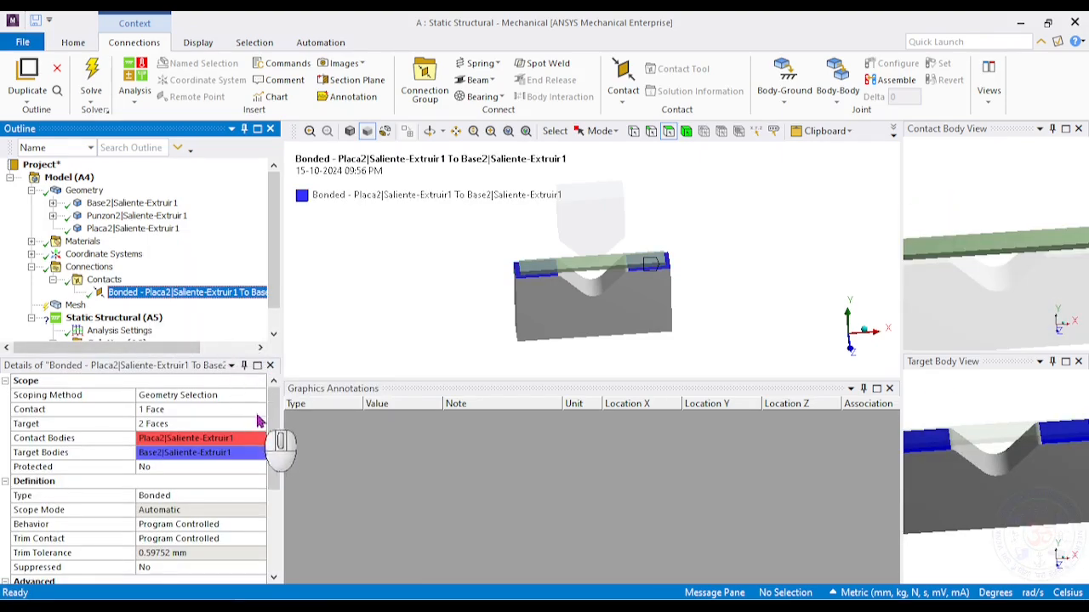
Insert a manual contact region under Connections and assign the plate's top face as its contact side
left_click(103, 279)
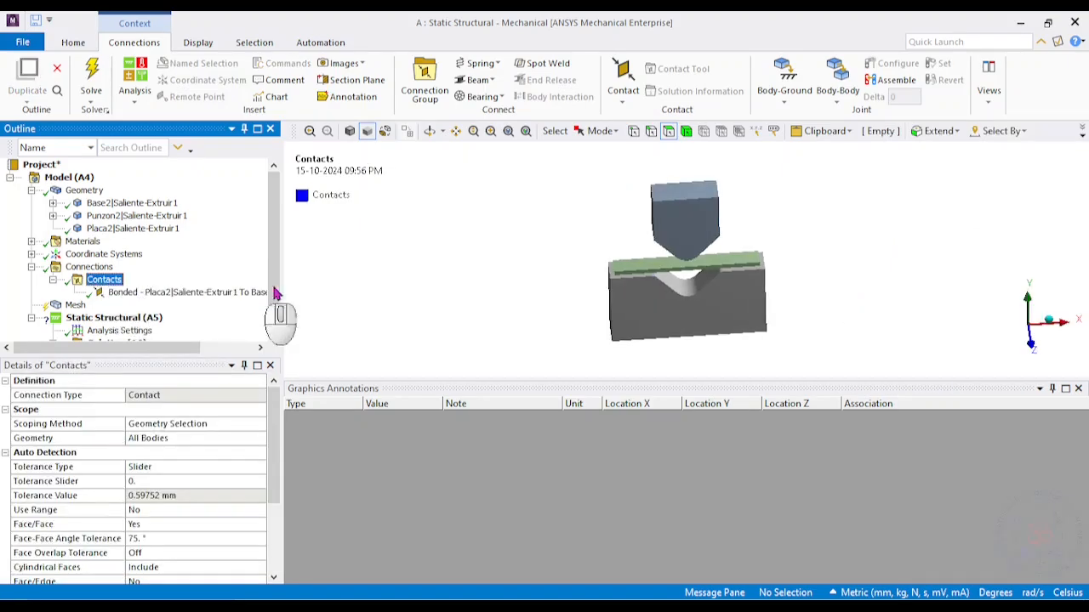
mouse_move(447, 289)
middle_mouse_down()
mouse_move(583, 285)
mouse_move(541, 256)
mouse_move(545, 214)
mouse_move(526, 246)
mouse_move(462, 277)
middle_mouse_up()
scroll(582, 285, "up", 4)
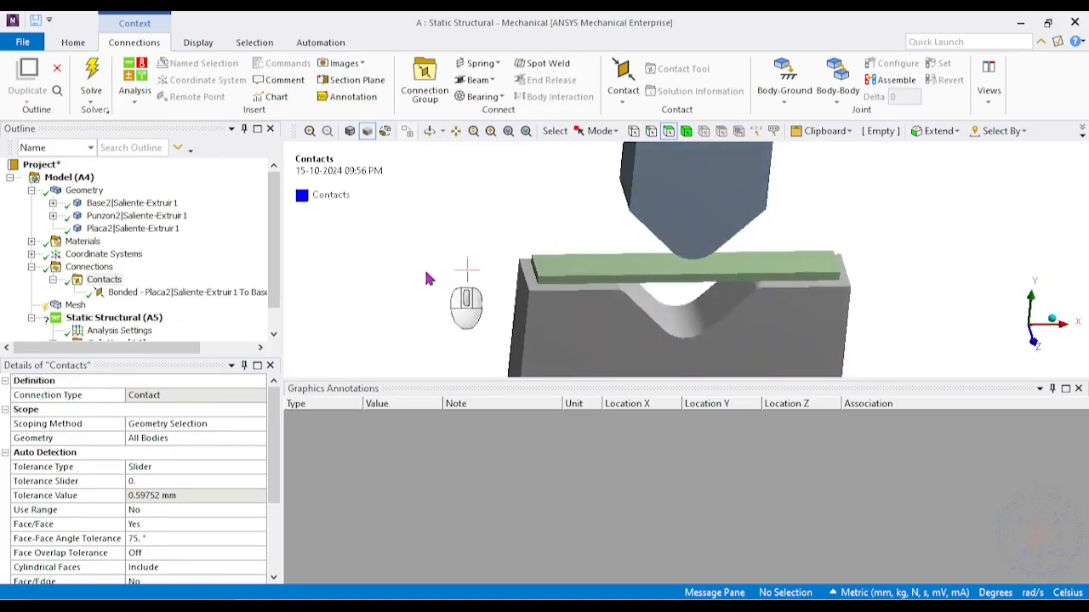
right_click(99, 269)
mouse_move(168, 297)
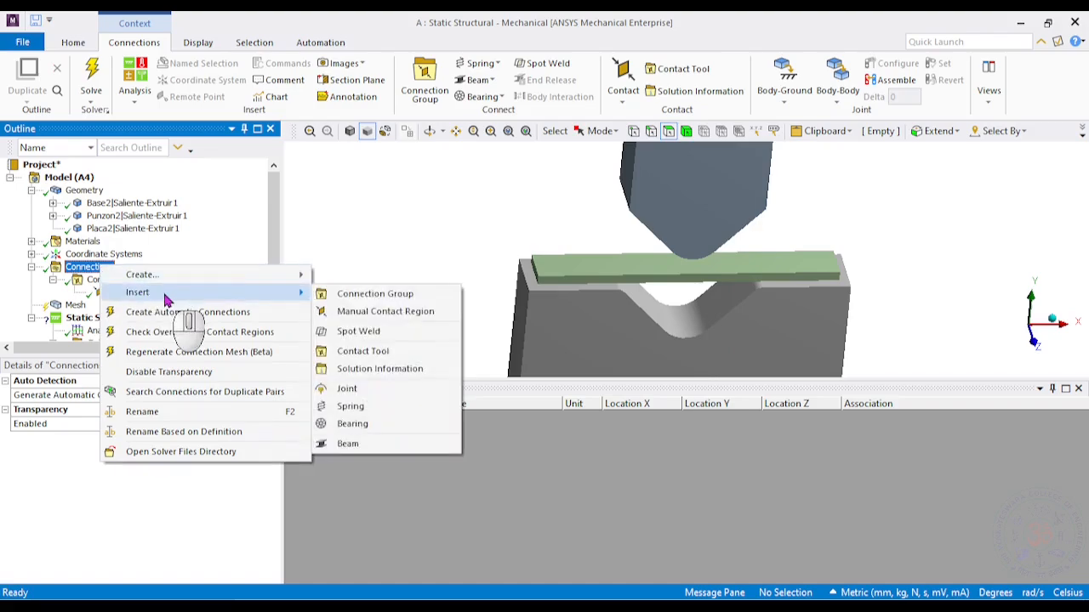
left_click(410, 313)
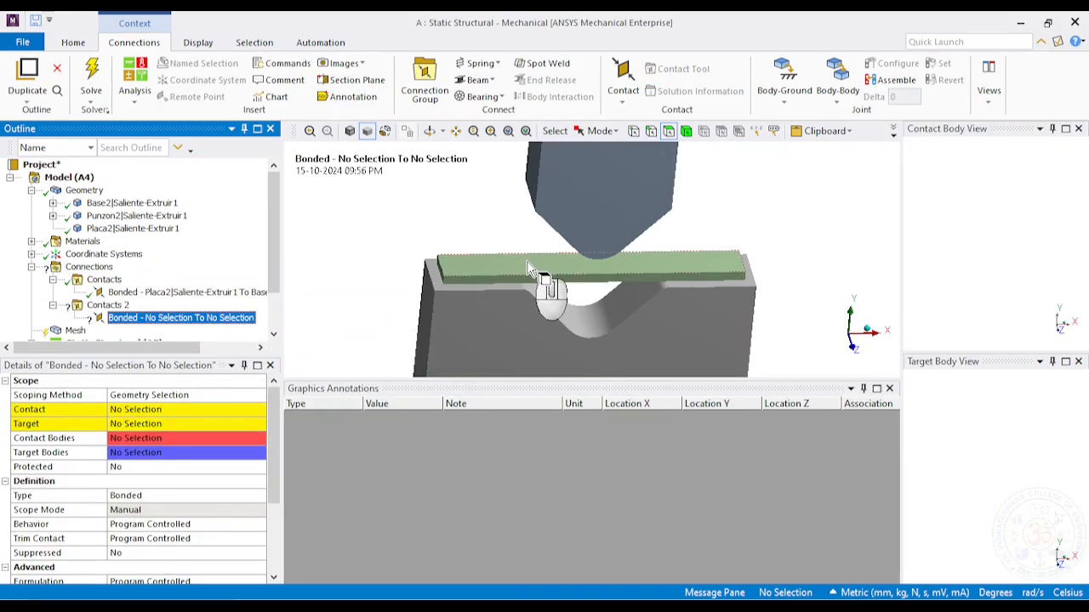
left_click(528, 267)
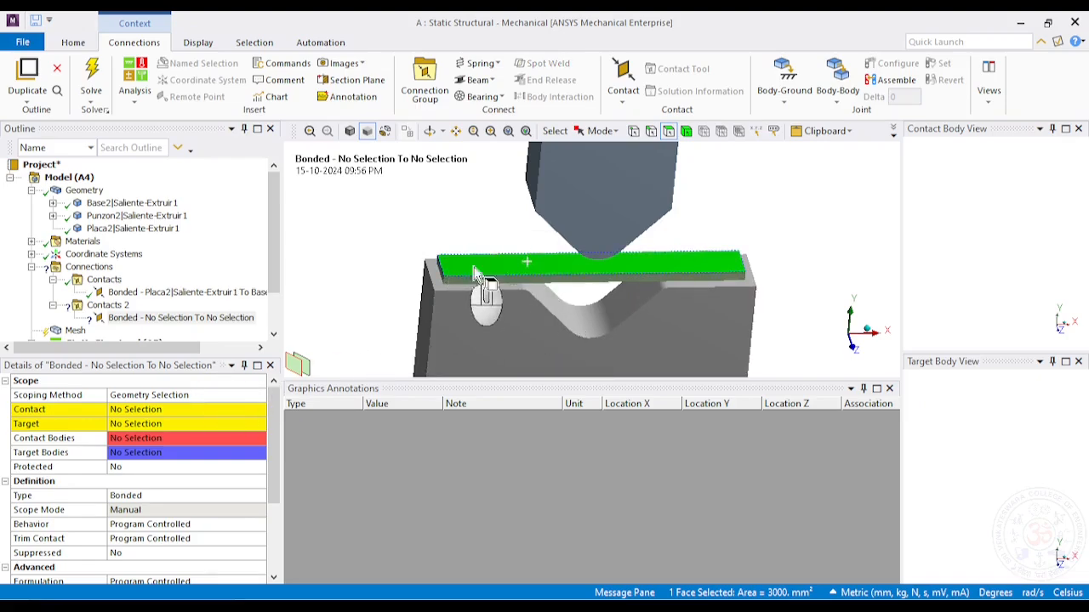
left_click(170, 410)
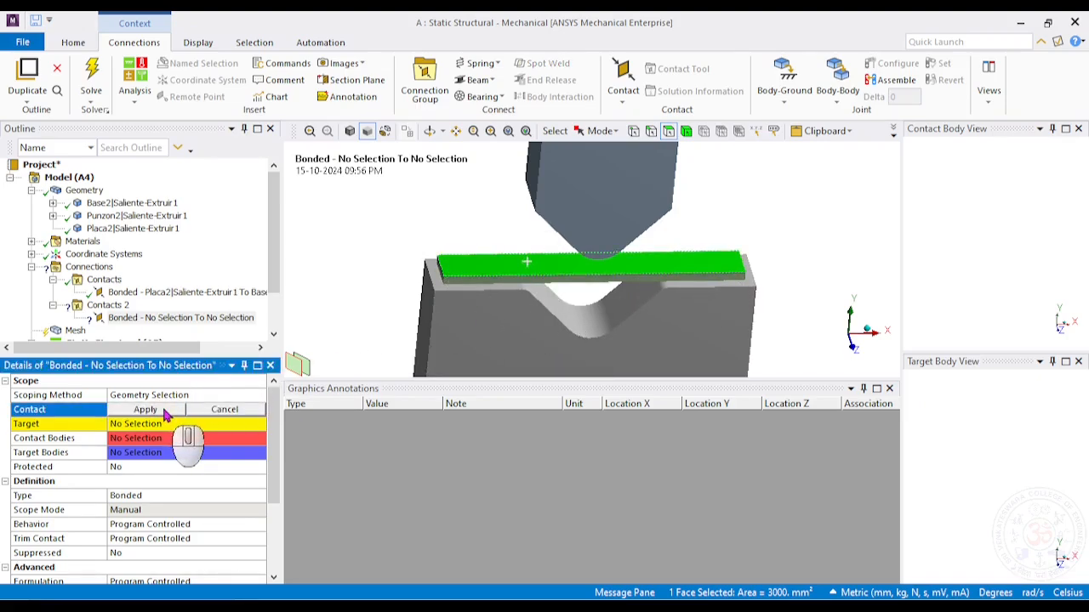
left_click(161, 410)
Assign the punch's three lower faces, the rounded nose and two slanted flanks, as the target of the new contact region
middle_click_drag(425, 259, 450, 228)
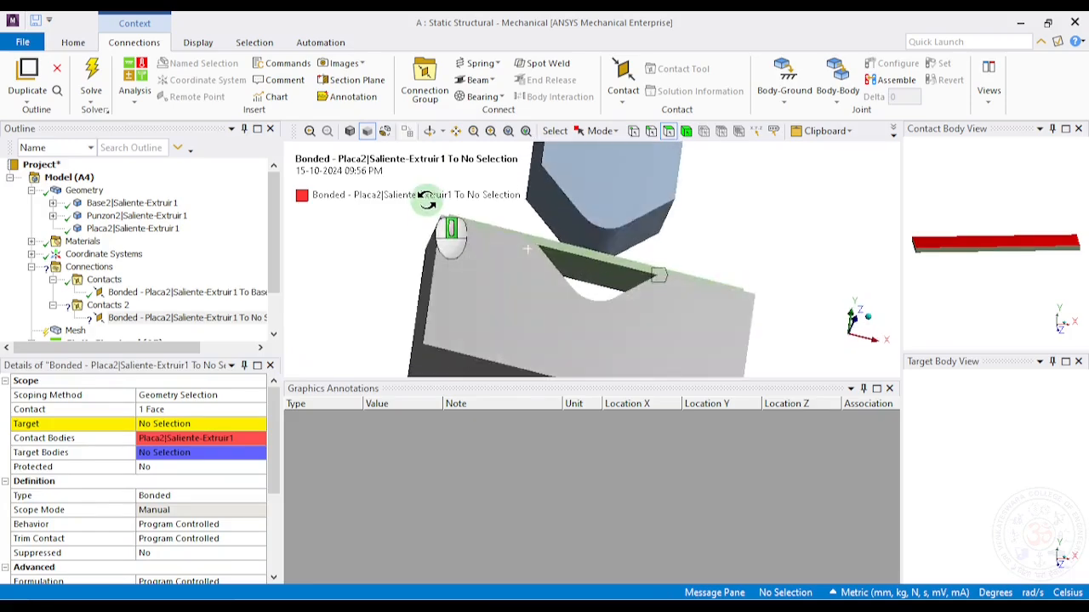
left_click(559, 213)
left_click(608, 238, "ctrl")
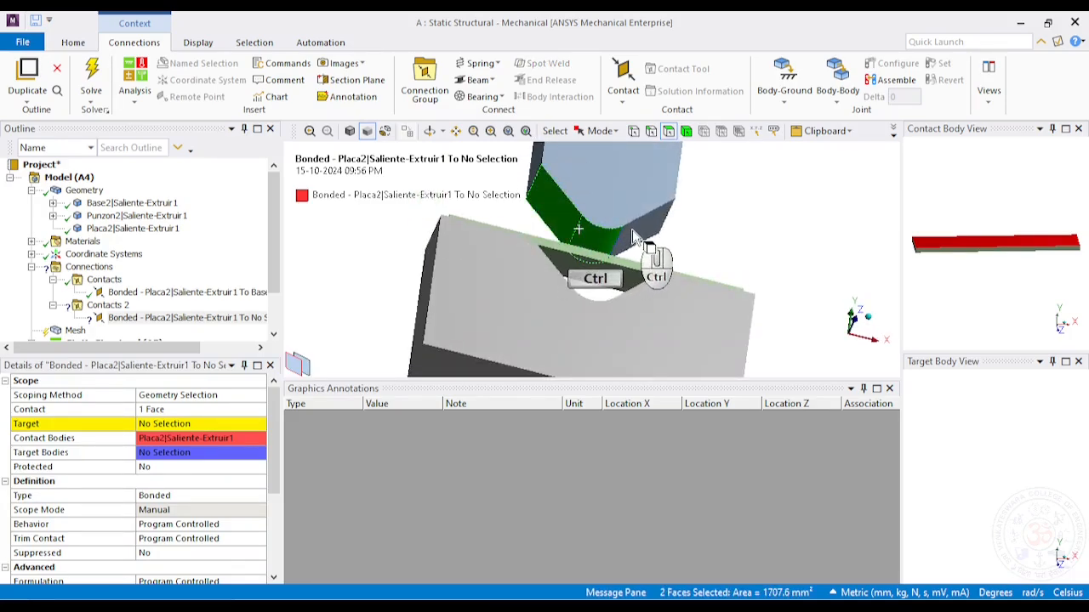
middle_click_drag(742, 218, 713, 236)
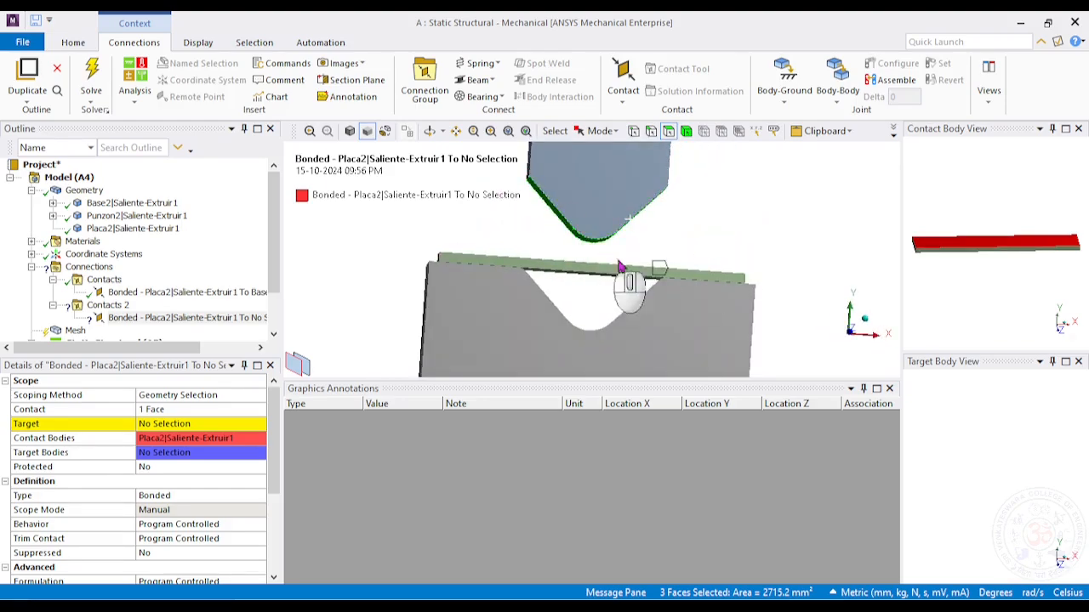
left_click(162, 426)
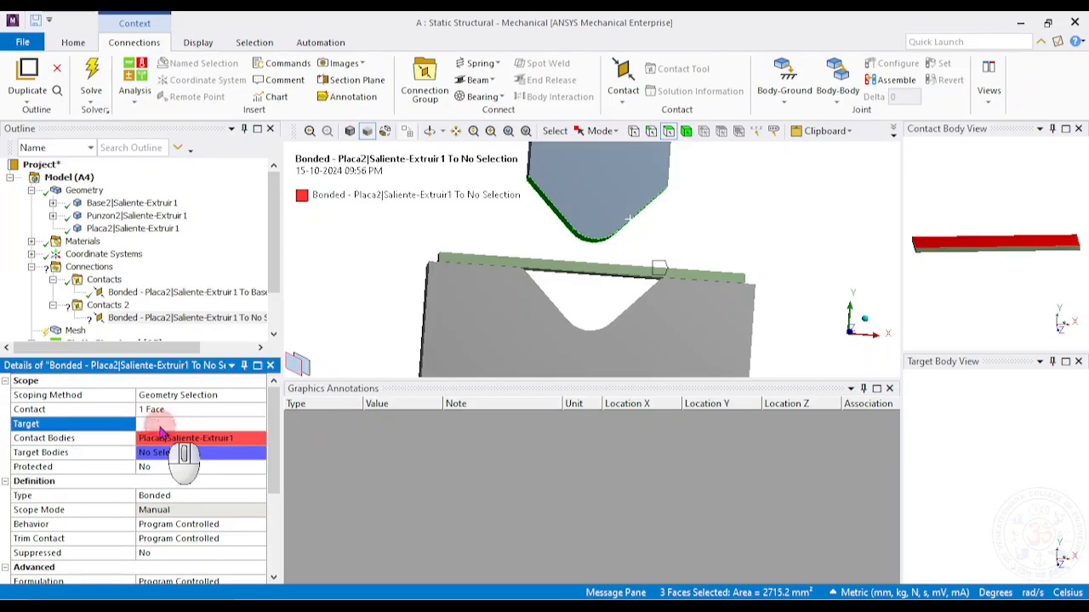
left_click(165, 424)
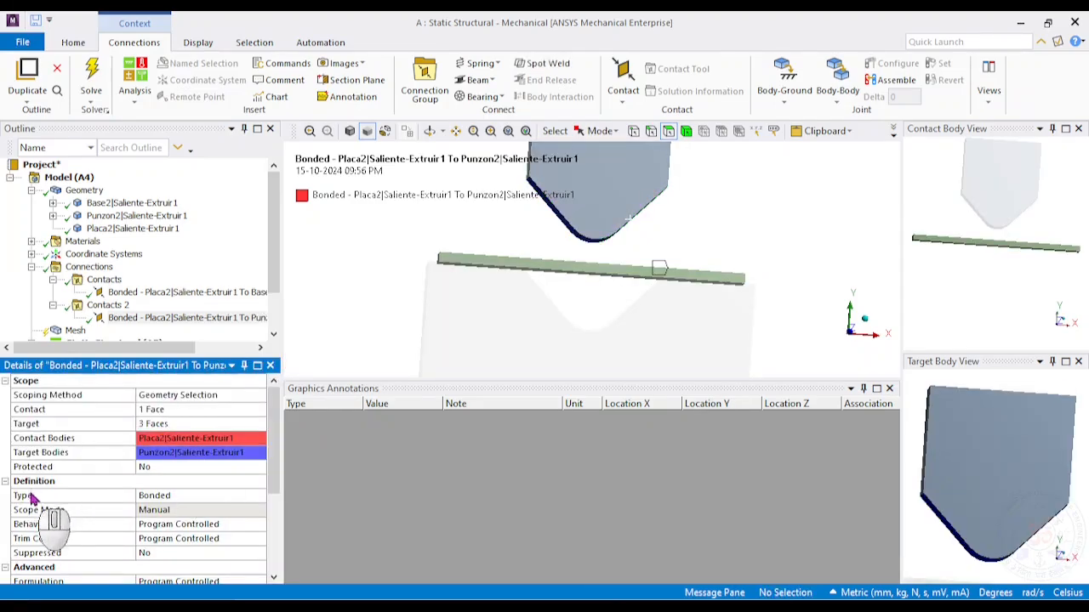
Set the plate-to-punch contact type to Rough
left_click(231, 495)
left_click(259, 496)
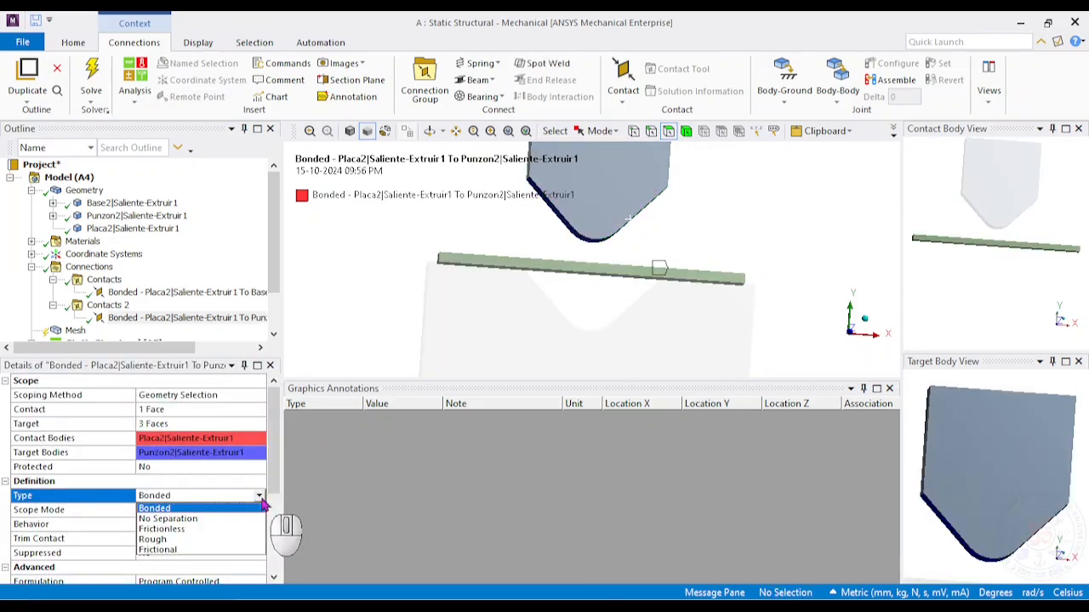
left_click(189, 540)
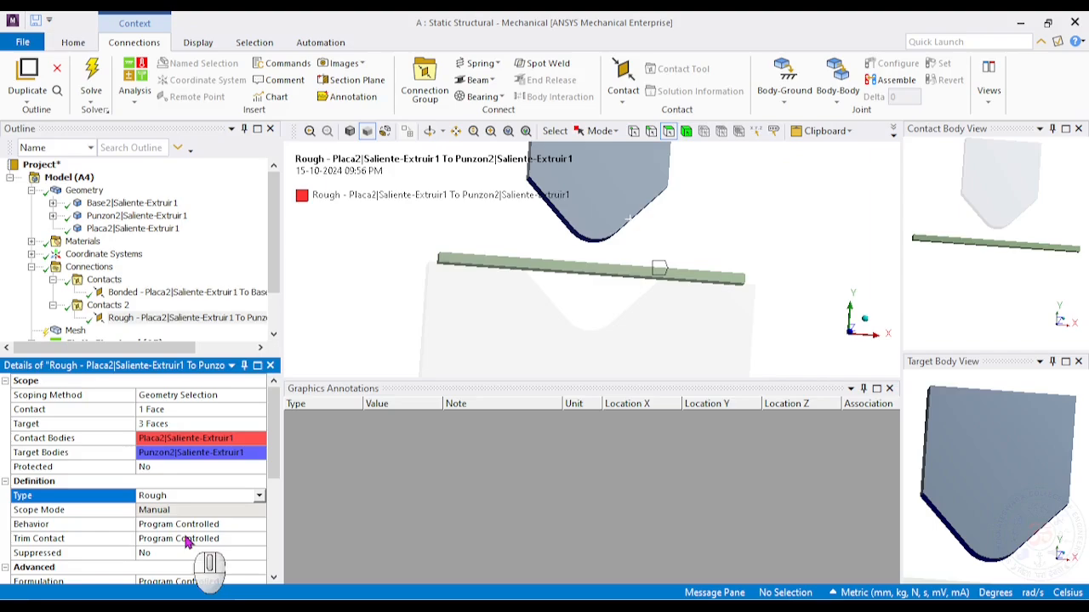
mouse_move(387, 238)
middle_mouse_down()
mouse_move(405, 214)
mouse_move(397, 274)
mouse_move(399, 234)
middle_mouse_up()
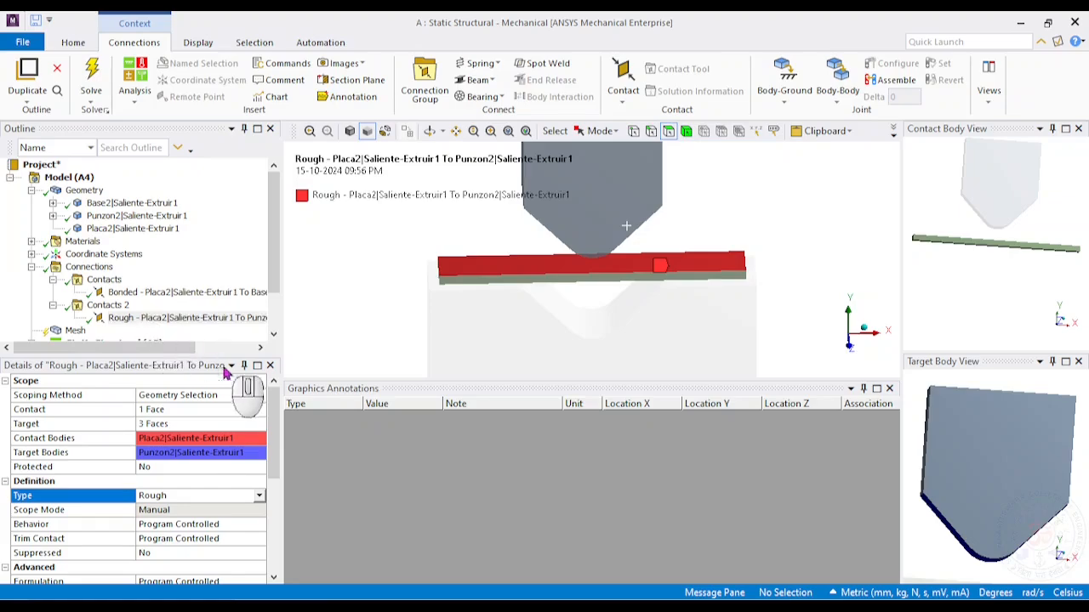
right_click(181, 321)
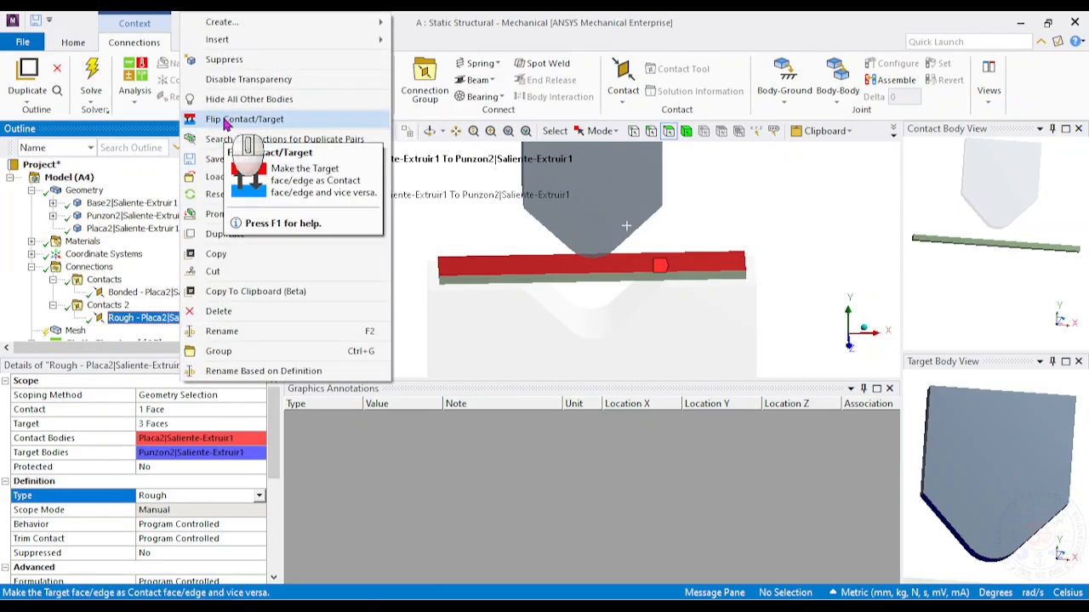
left_click(406, 247)
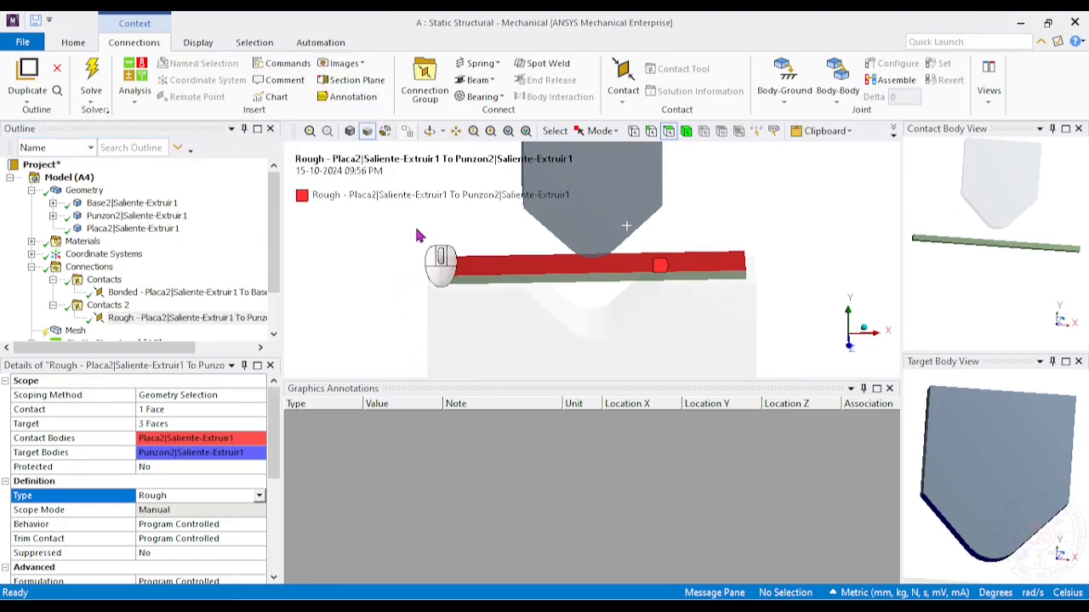
scroll(393, 287, "down", 3)
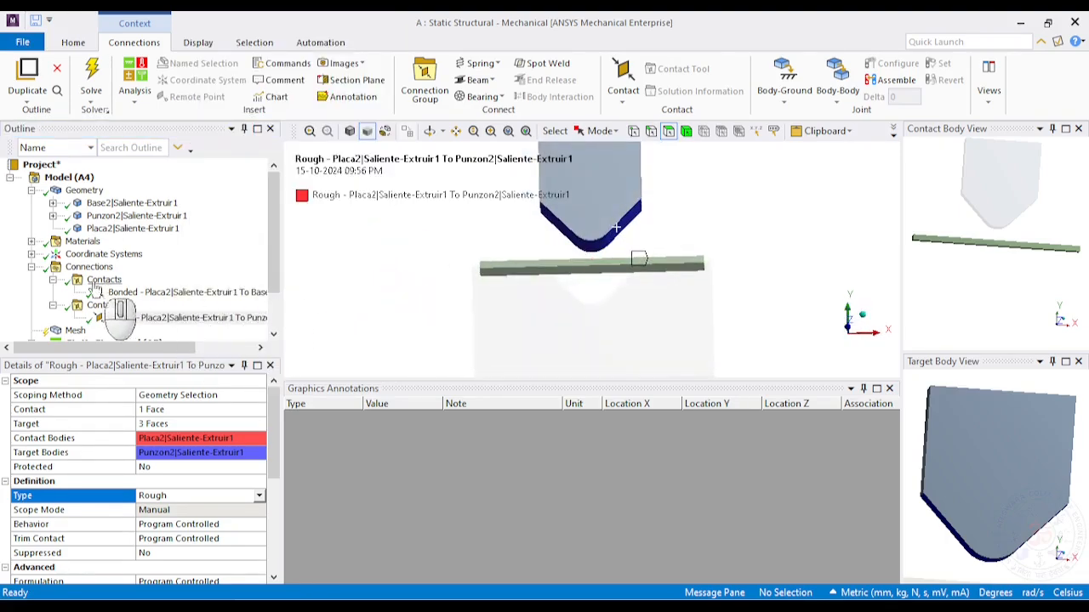
Collapse both contact groups and insert a joint under Connections with its connection type set to Body-Ground
left_click(53, 279)
left_click(53, 293)
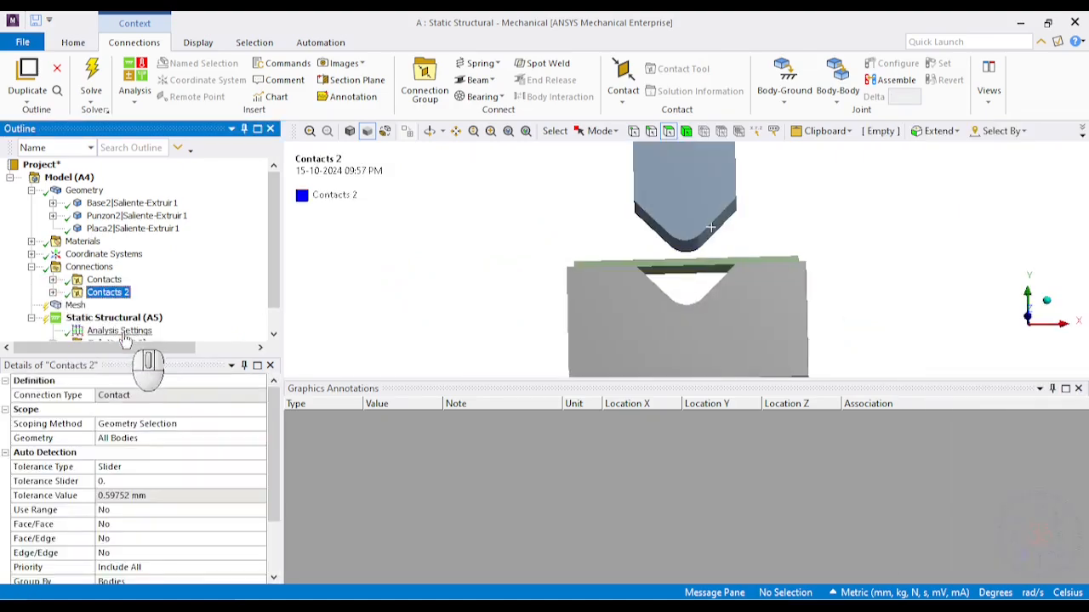
left_click(94, 267)
right_click(101, 270)
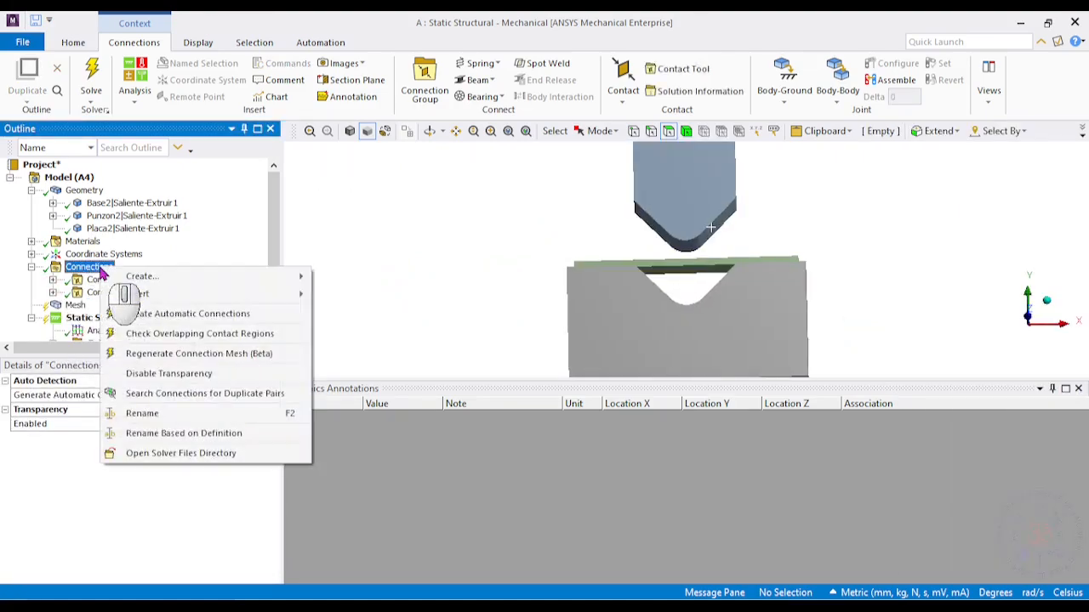
mouse_move(144, 293)
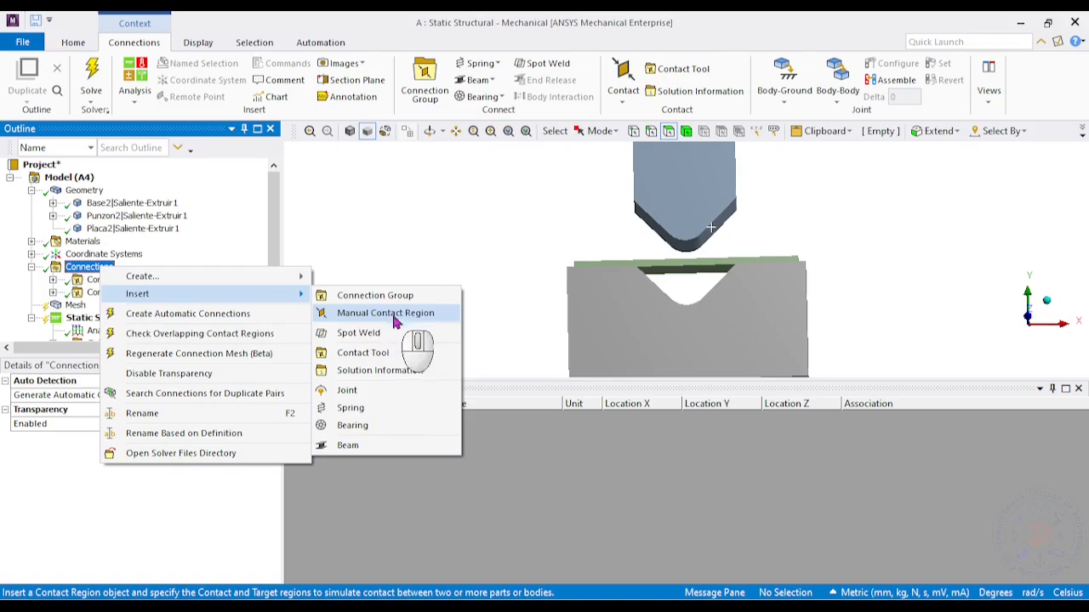
left_click(371, 389)
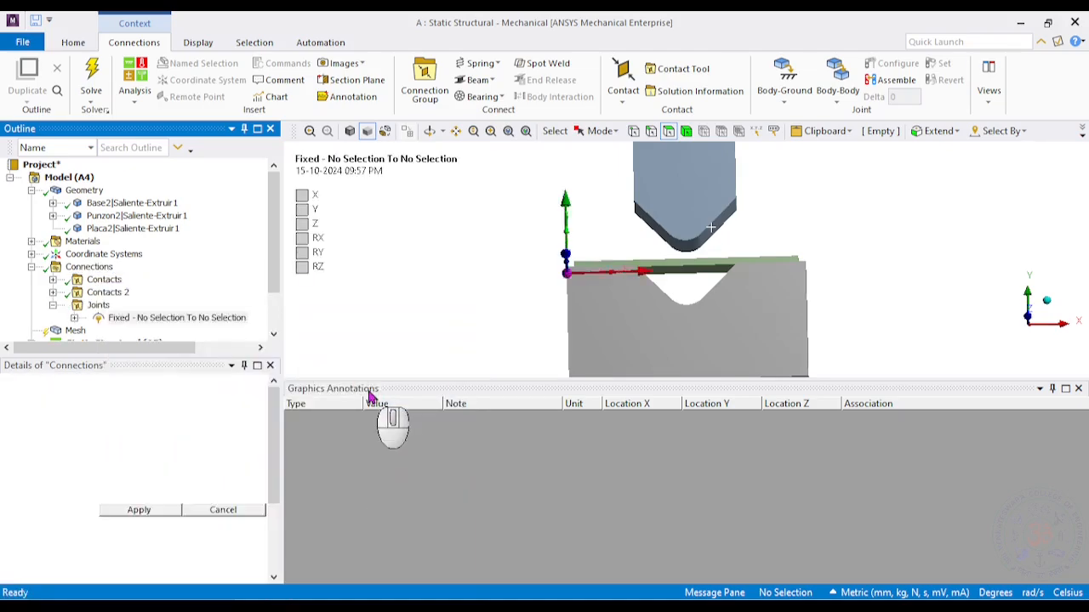
left_click(258, 398)
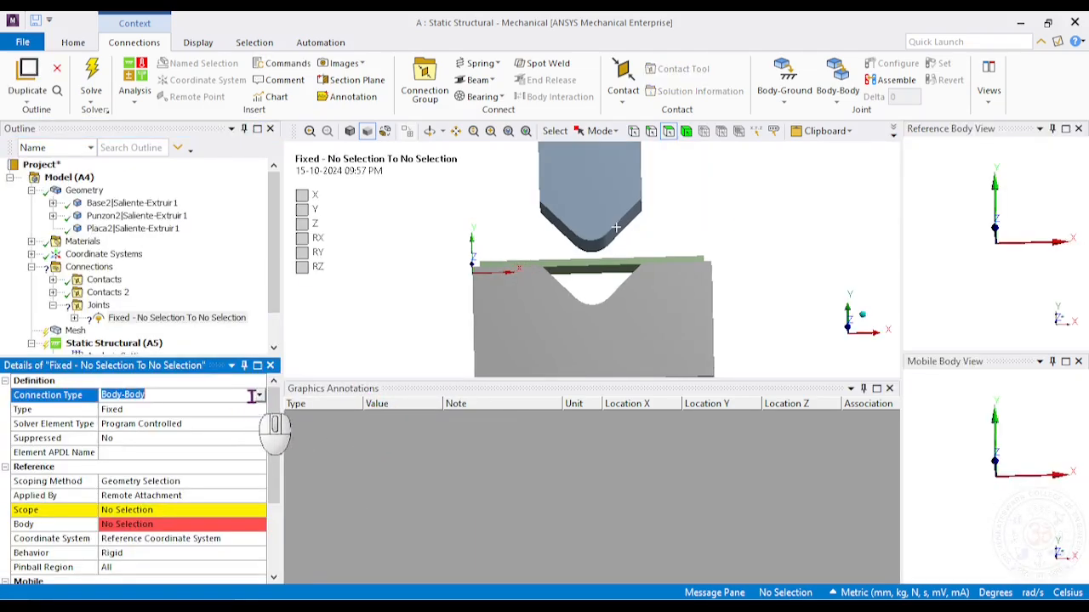
left_click(260, 398)
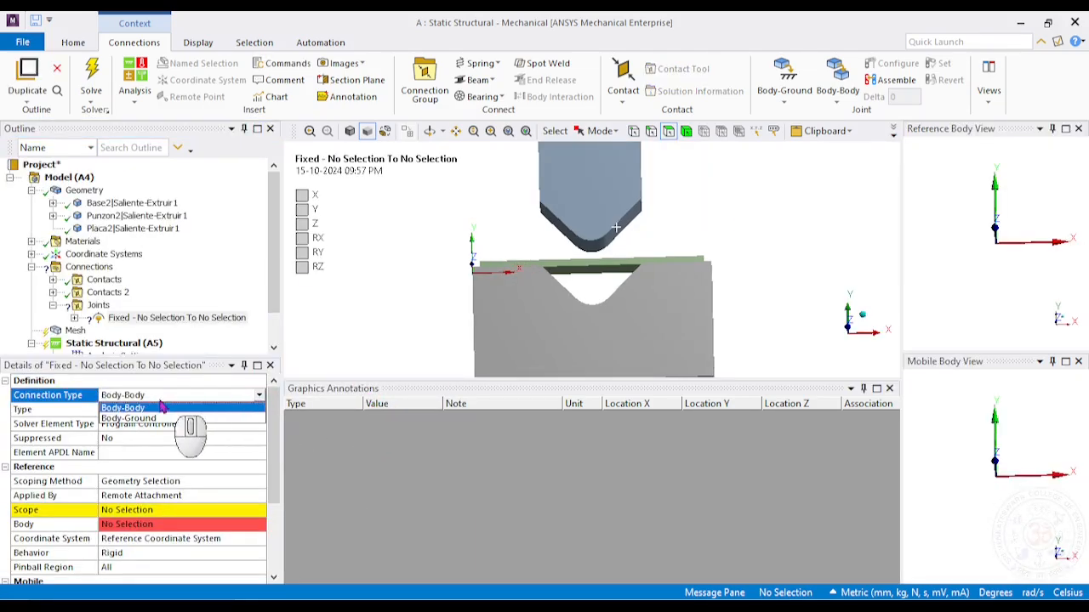
left_click(136, 419)
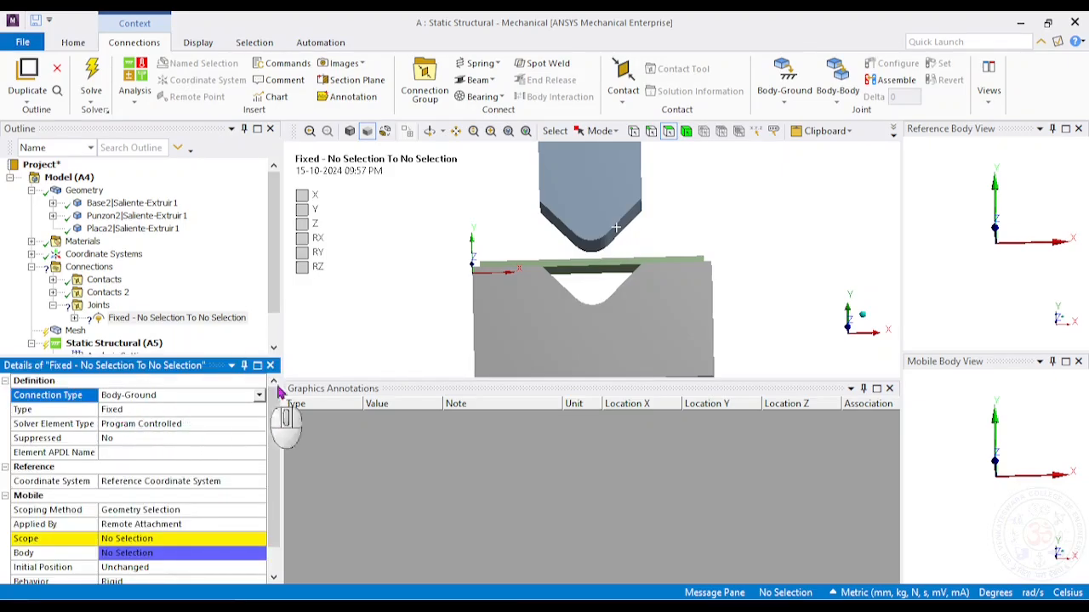
Scope the mobile side of the fixed ground joint to the bottom face of the base
middle_click_drag(430, 328, 477, 316)
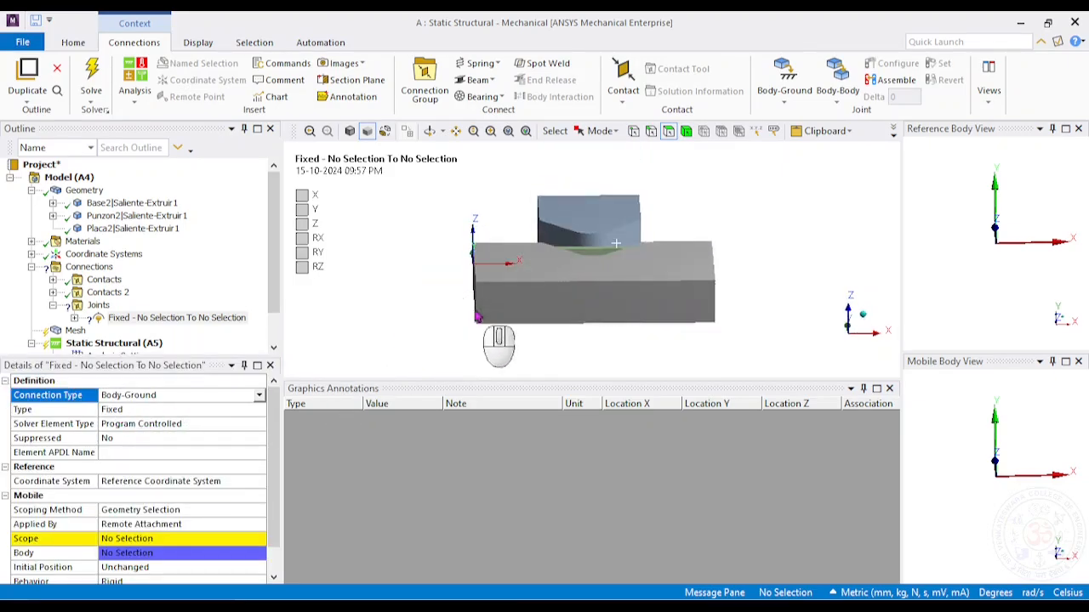
left_click(538, 319)
left_click(156, 541)
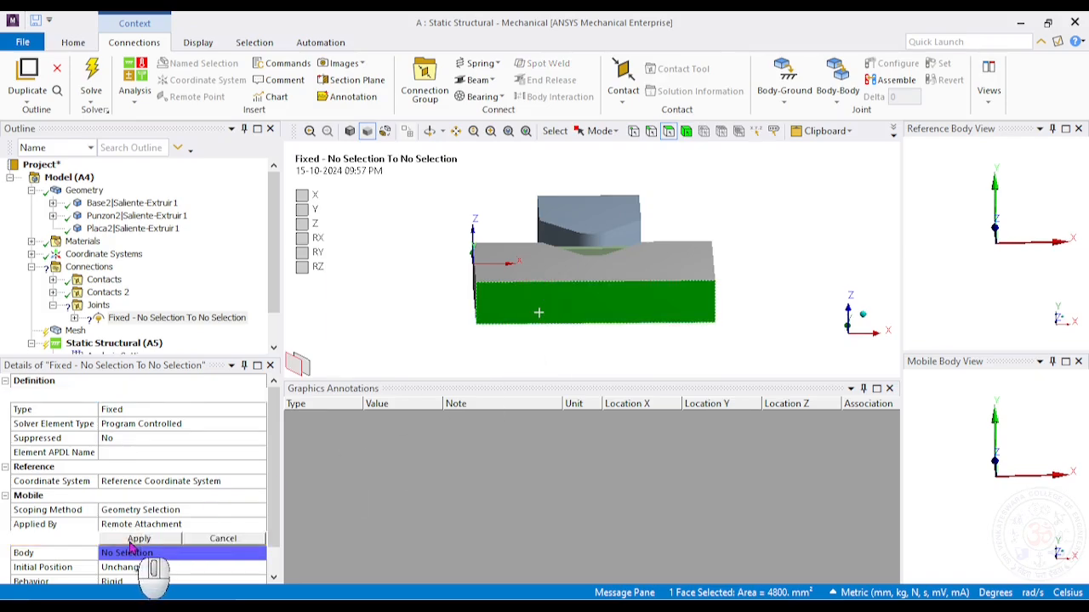
left_click(139, 539)
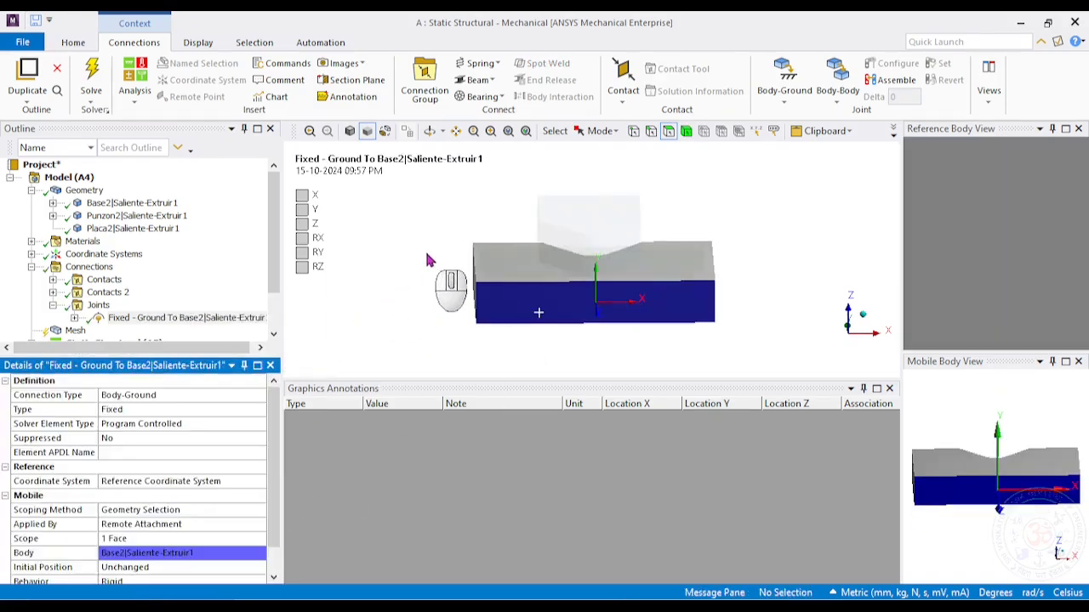
Insert a second joint in the Joints group and set its connection type to Body-Ground
middle_click_drag(539, 312, 535, 361)
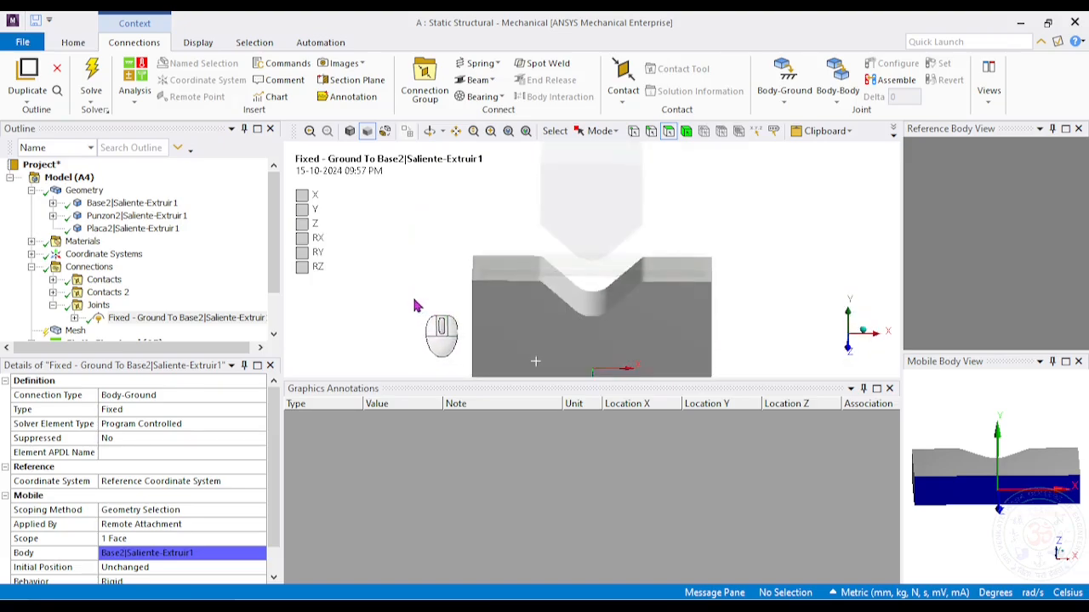
right_click(102, 307)
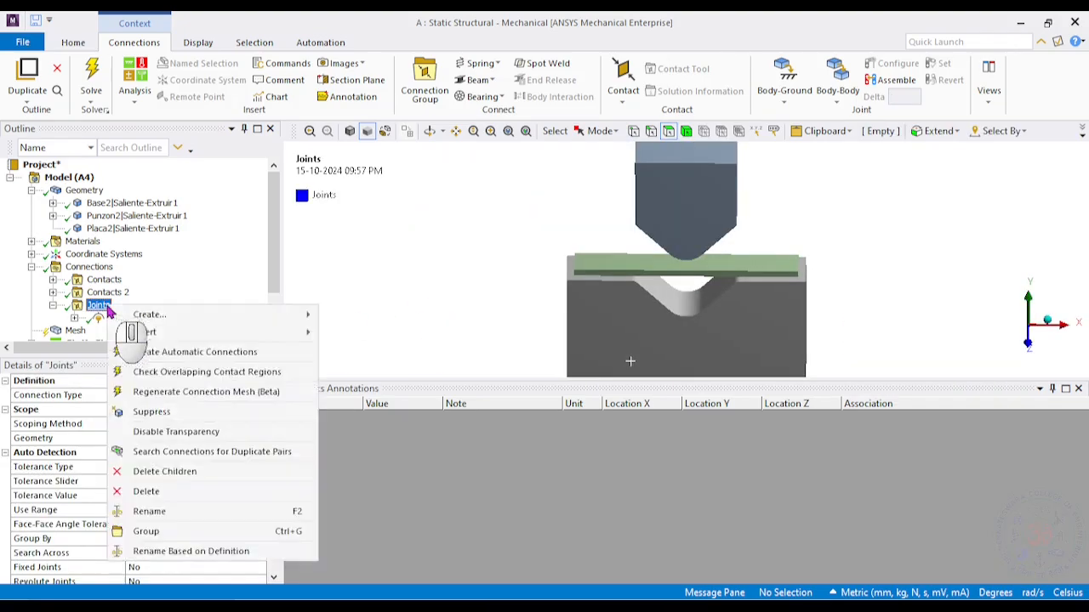
mouse_move(175, 334)
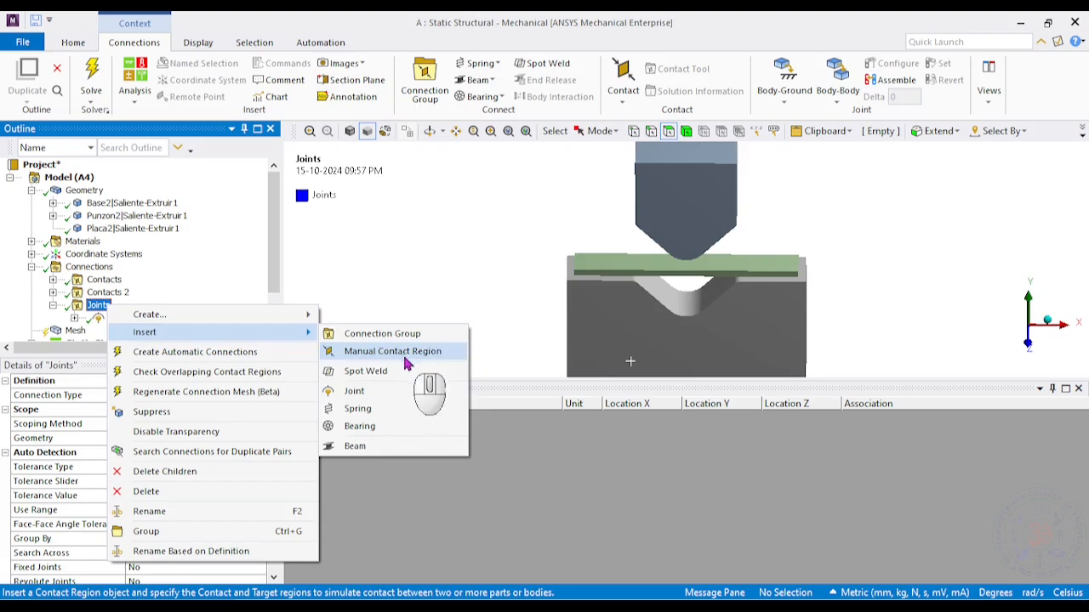
left_click(357, 391)
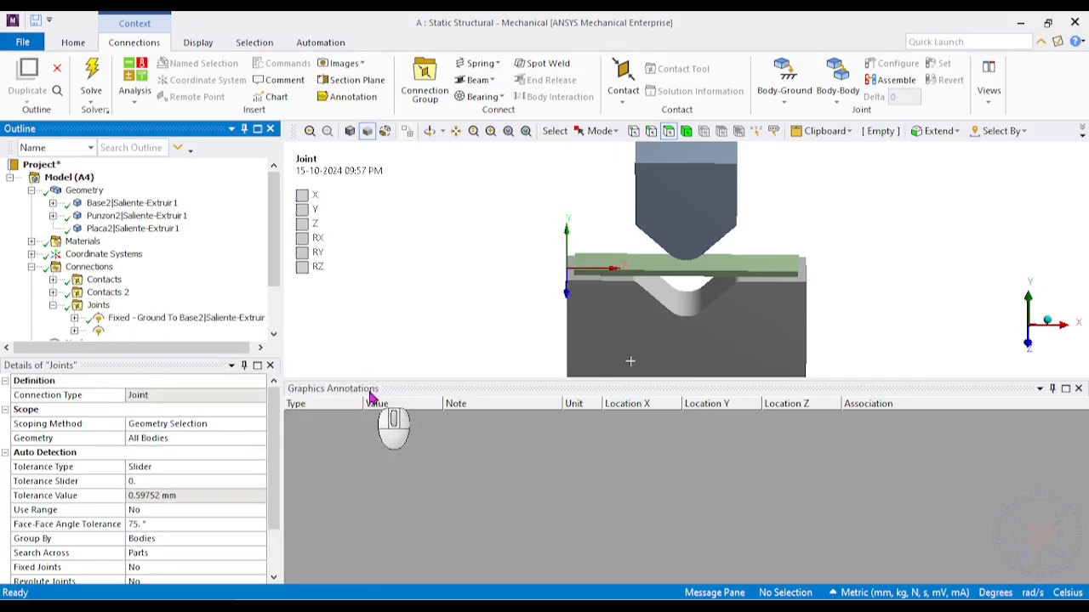
left_click(257, 400)
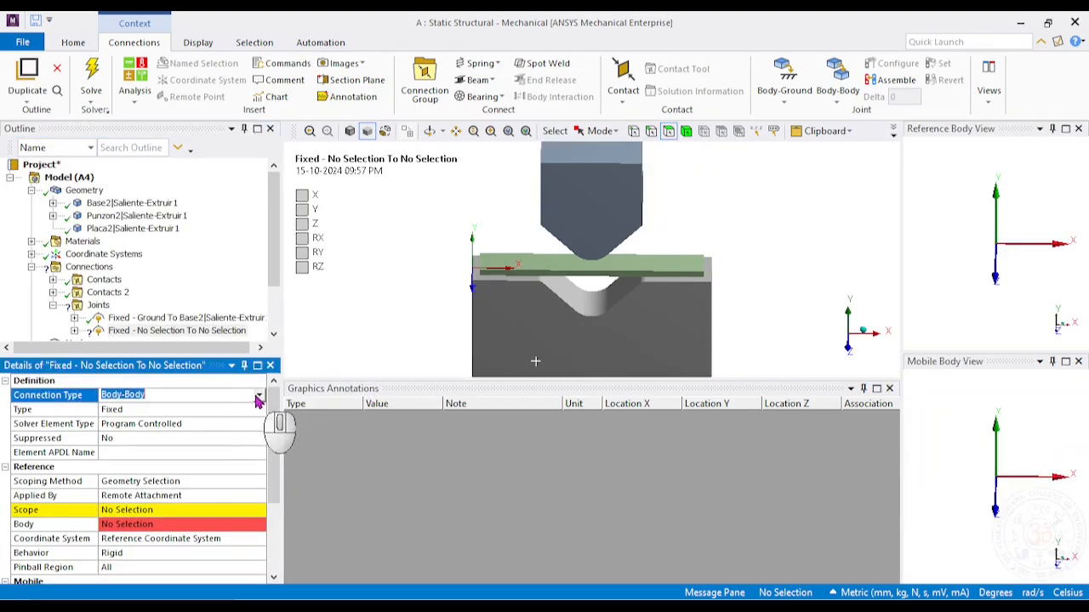
left_click(259, 400)
left_click(191, 417)
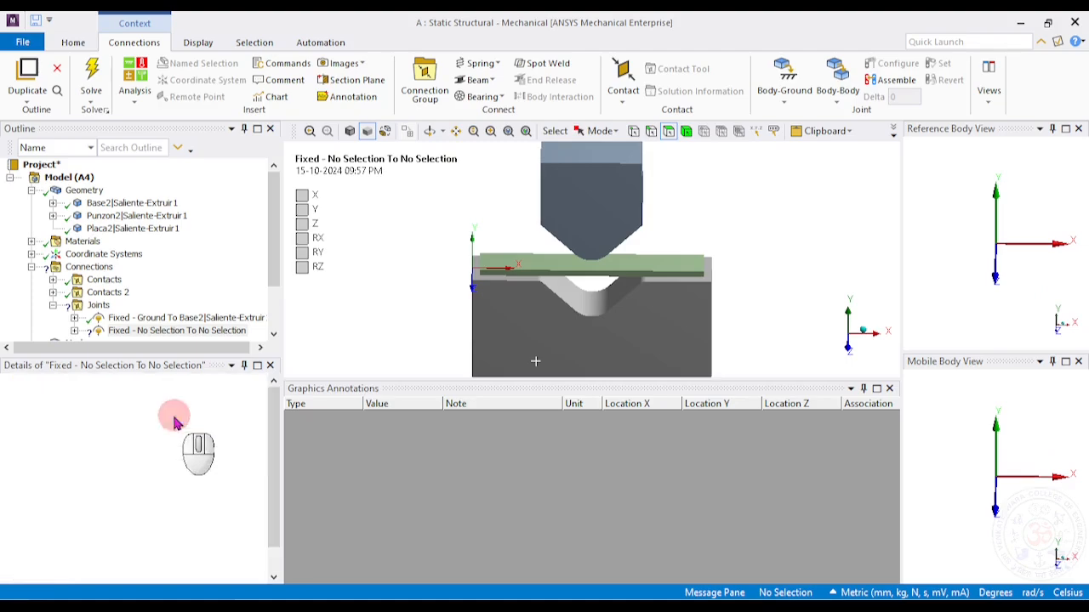
Set the second ground joint's type to Translational
left_click(262, 412)
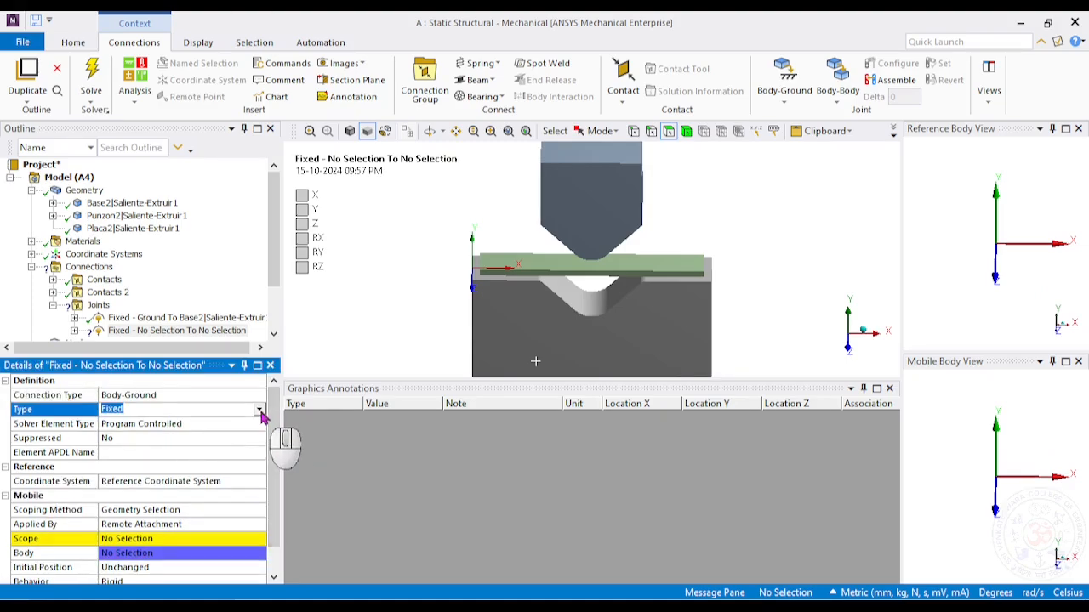
left_click(260, 410)
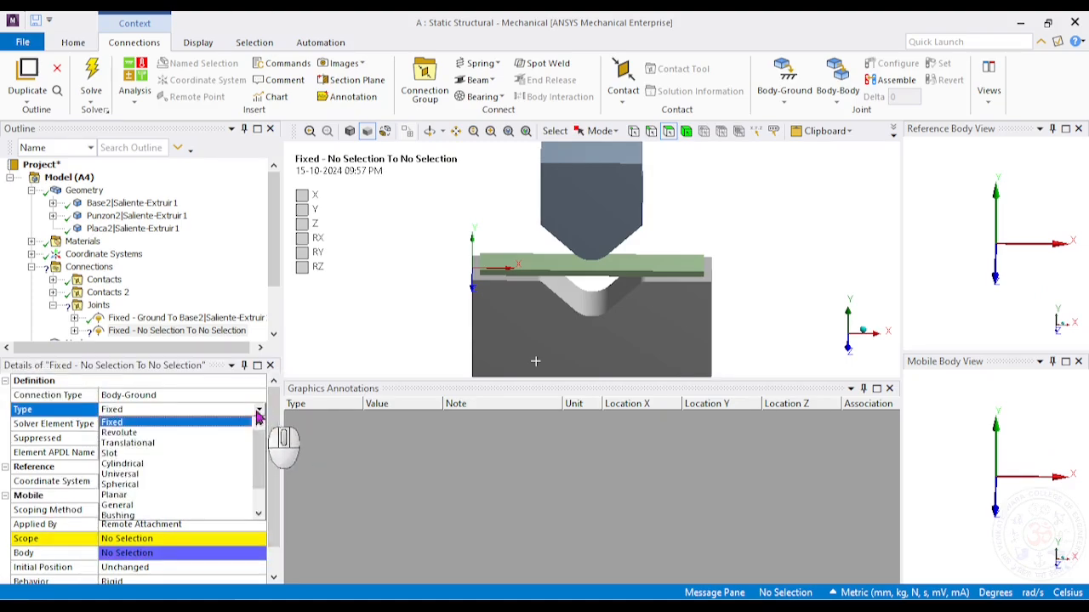
left_click(166, 443)
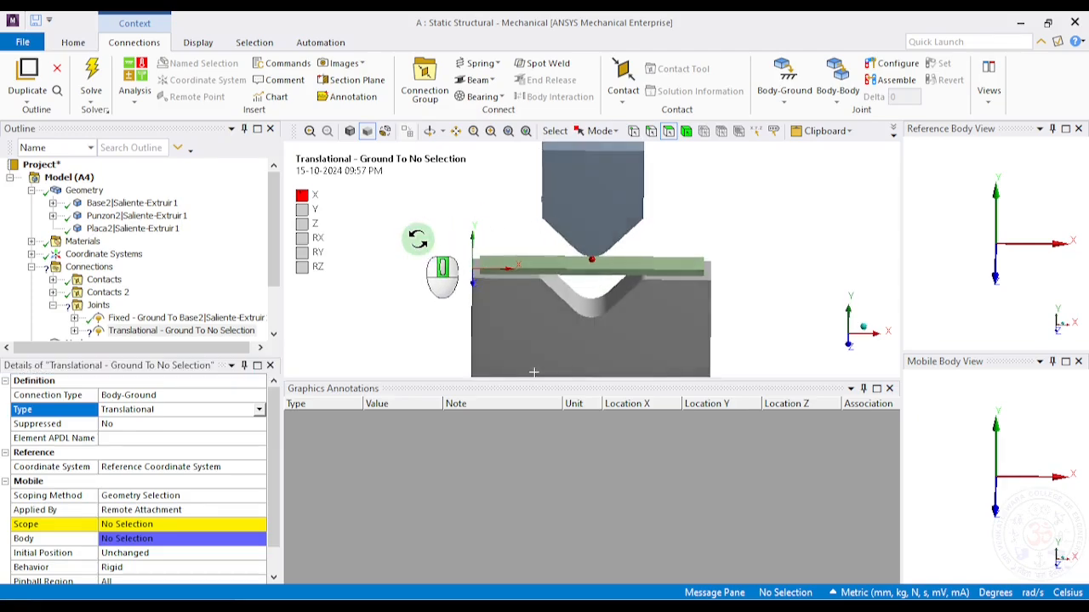
Scope the mobile side of the translational joint to the top face of the punch
left_click(583, 168)
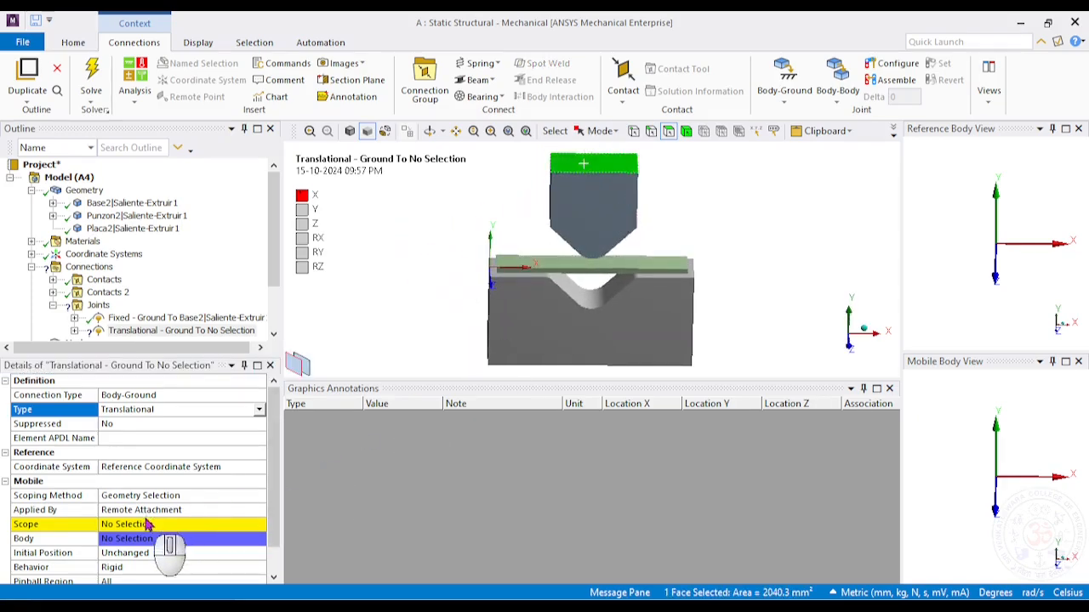
left_click(146, 526)
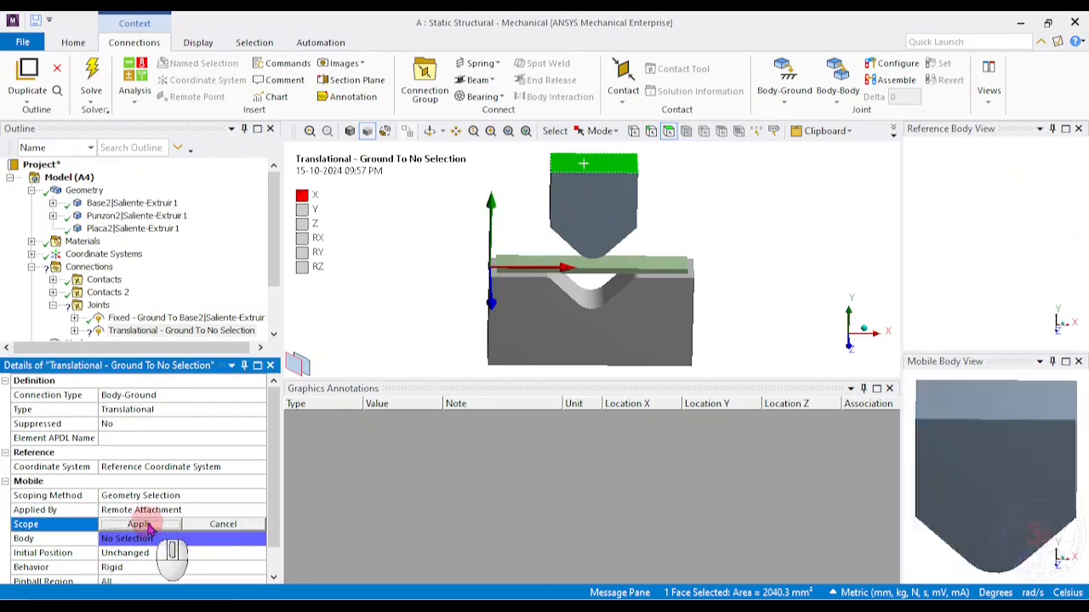
left_click(147, 526)
scroll(496, 256, "down", 4)
scroll(586, 185, "up", 2)
scroll(623, 221, "down", 2)
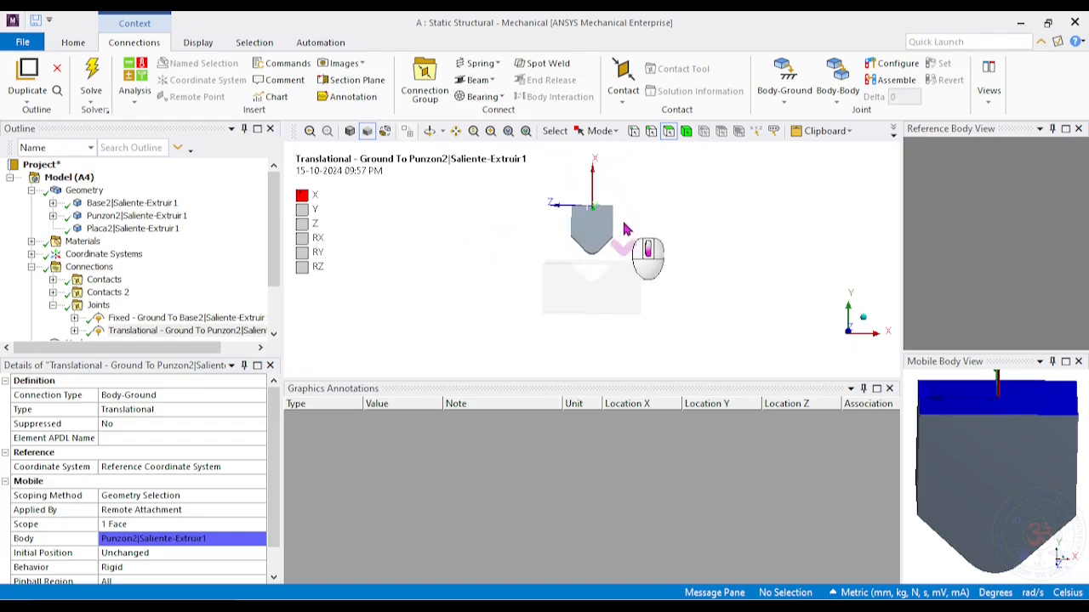
scroll(604, 196, "up", 1)
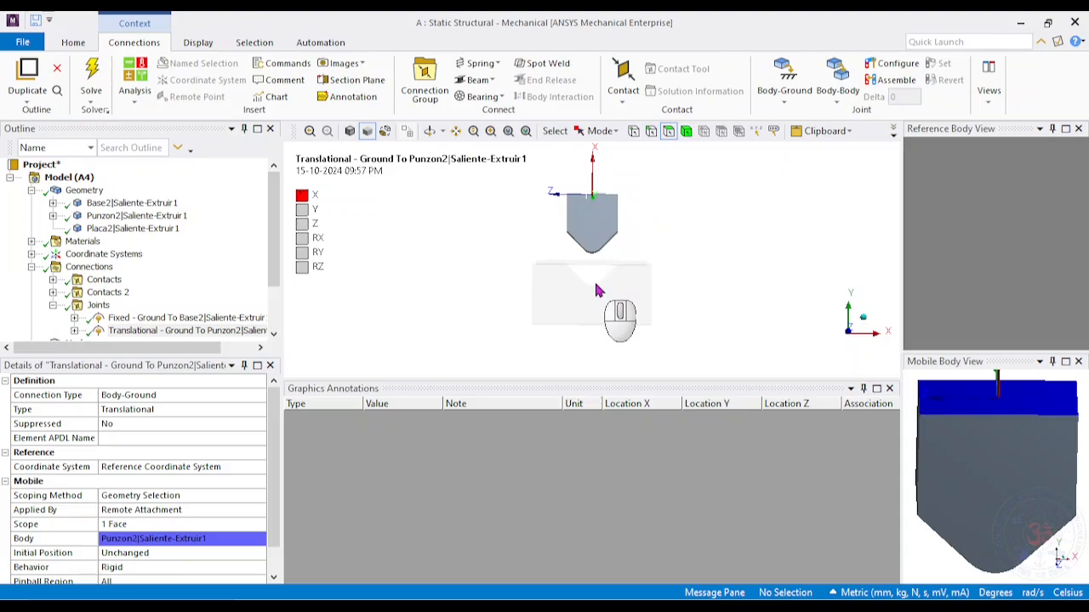
Reorient the translational joint's reference coordinate system so its X axis points down from the punch toward the die
left_click(185, 470)
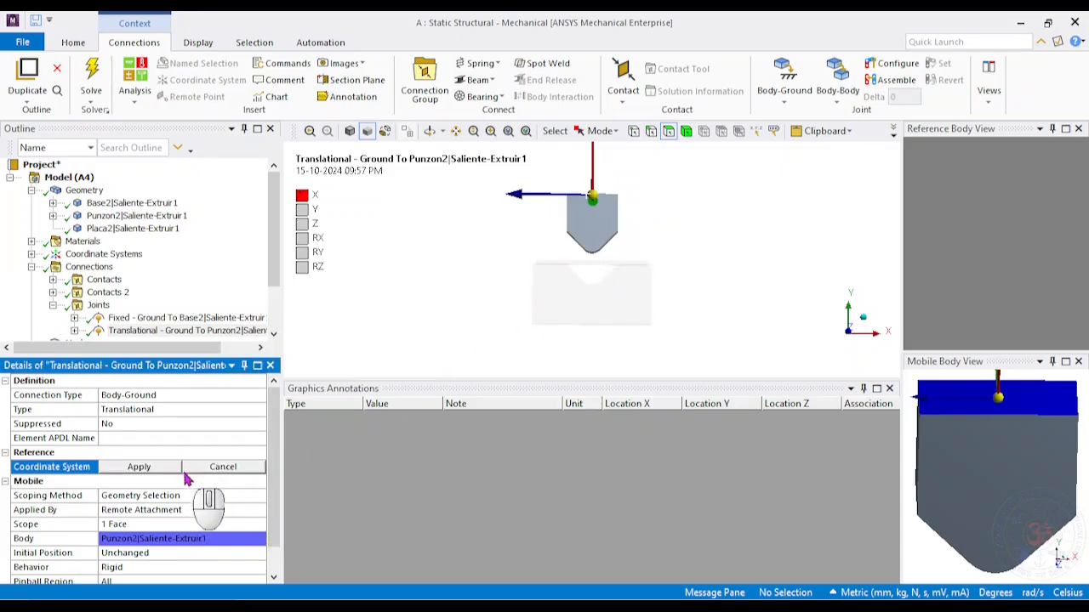
left_click(595, 164)
left_click(596, 237)
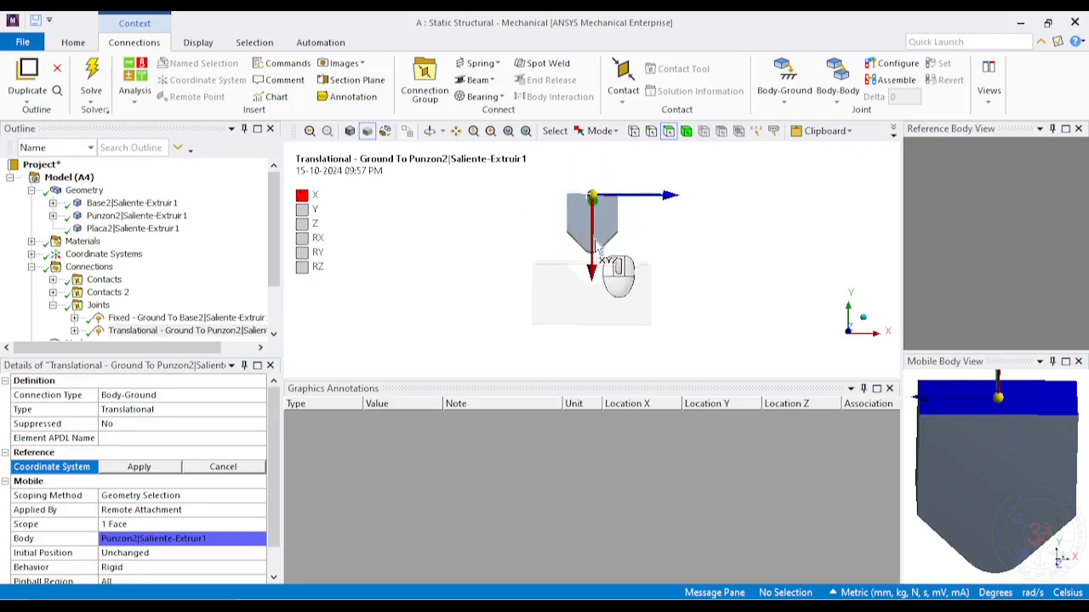
left_click(703, 260)
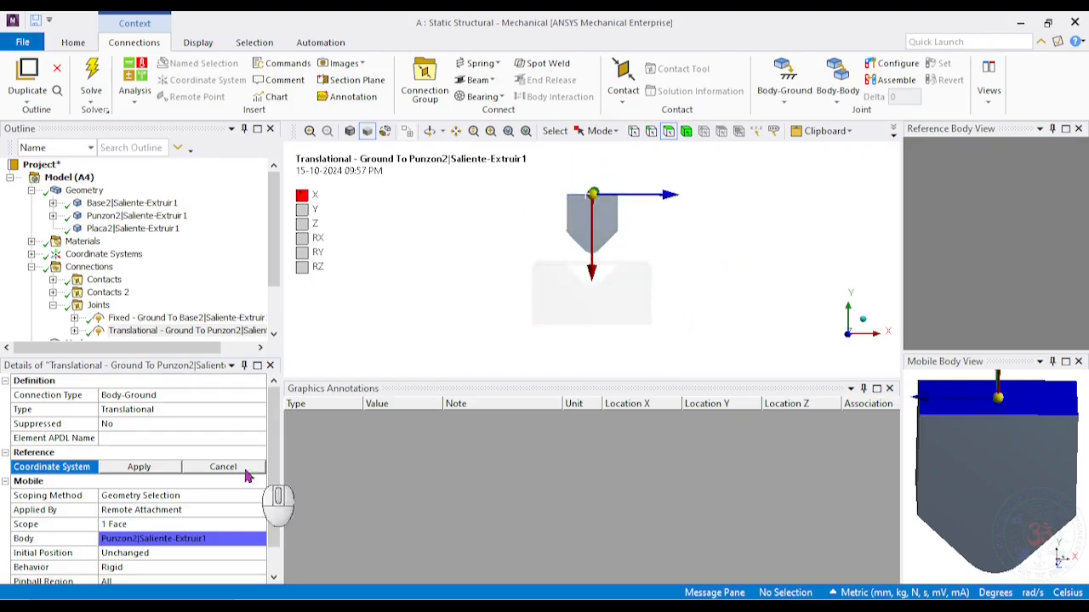
left_click(139, 467)
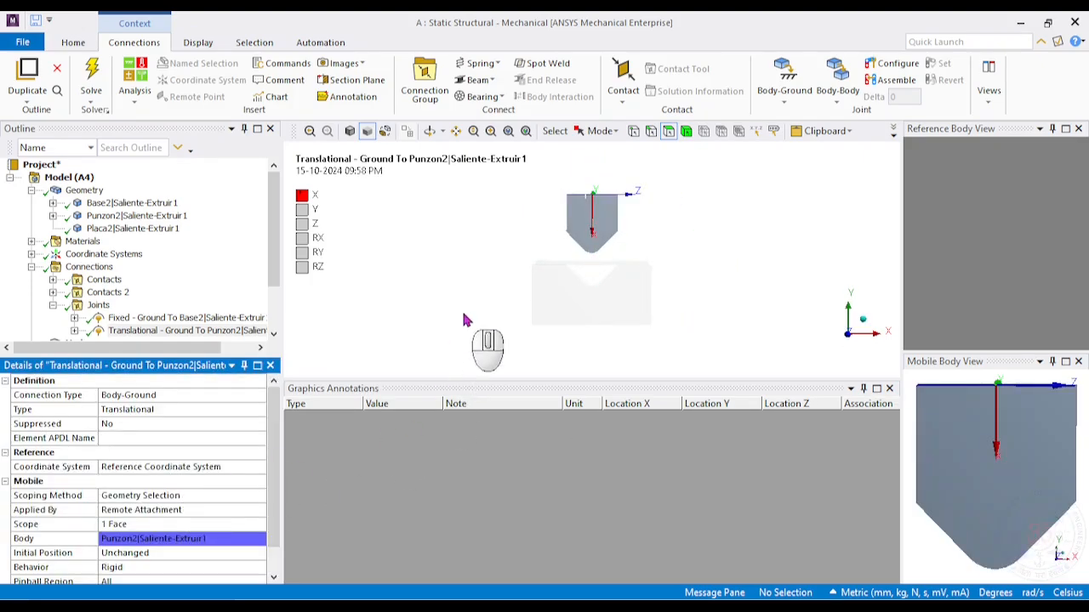
scroll(704, 223, "up", 2)
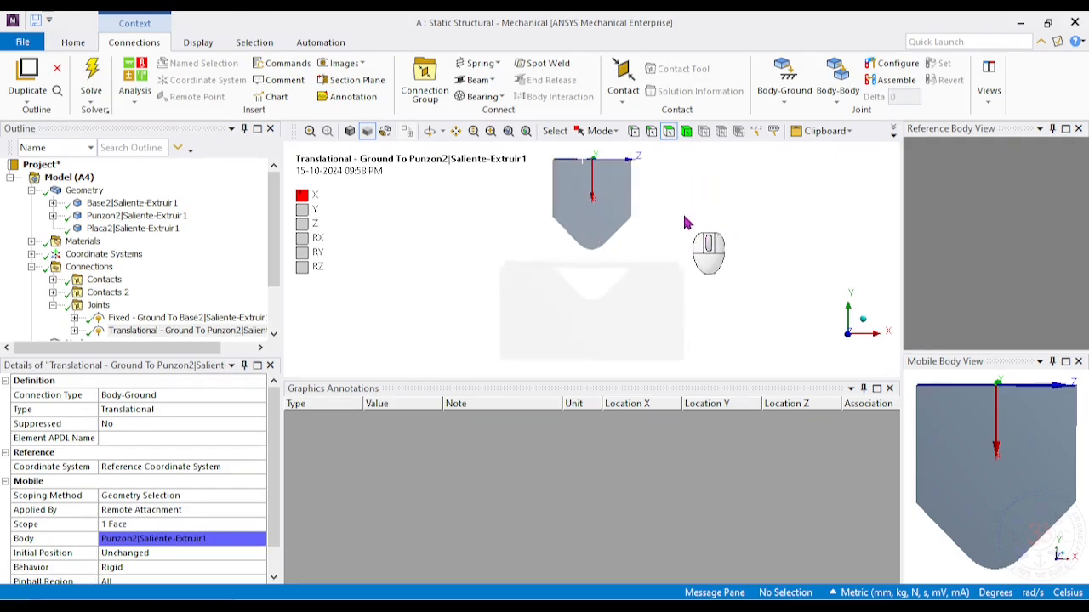
scroll(683, 217, "down", 2)
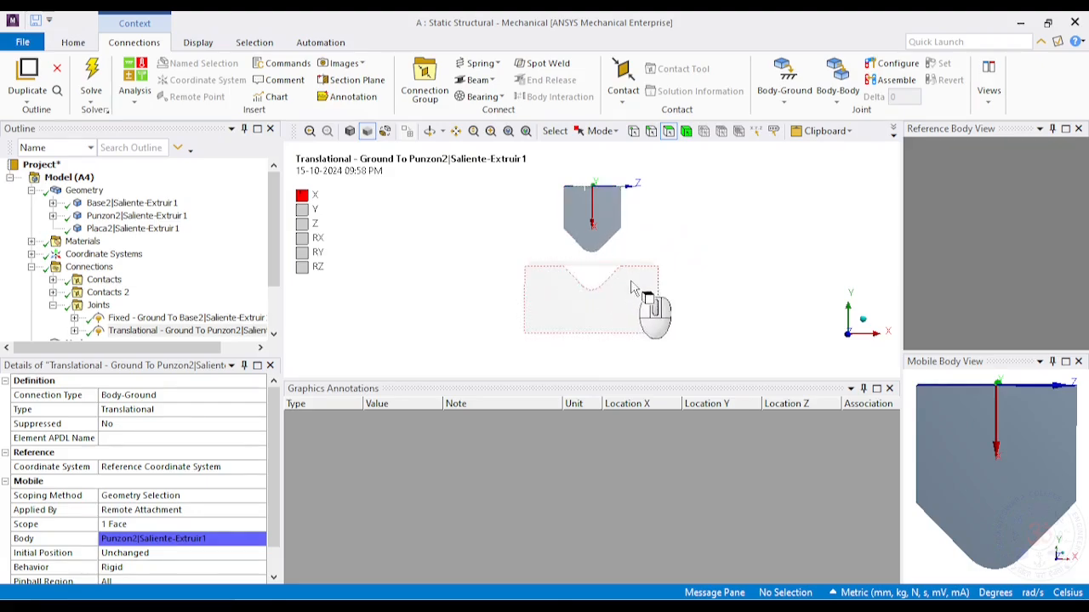
Disable transparency for the translational ground-to-punch joint so all bodies display as solid
right_click(194, 334)
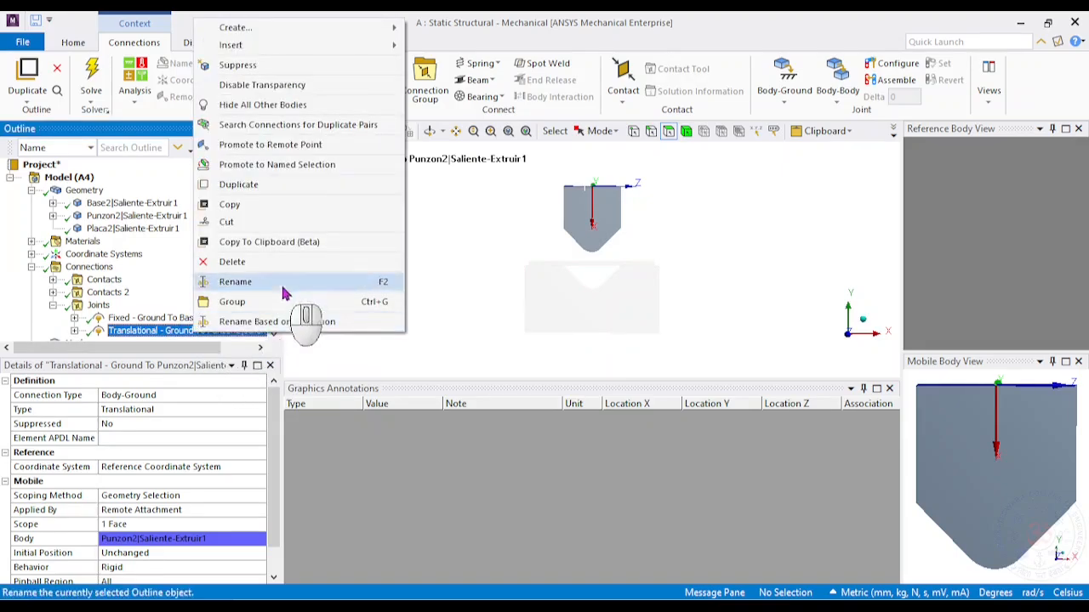
left_click(264, 85)
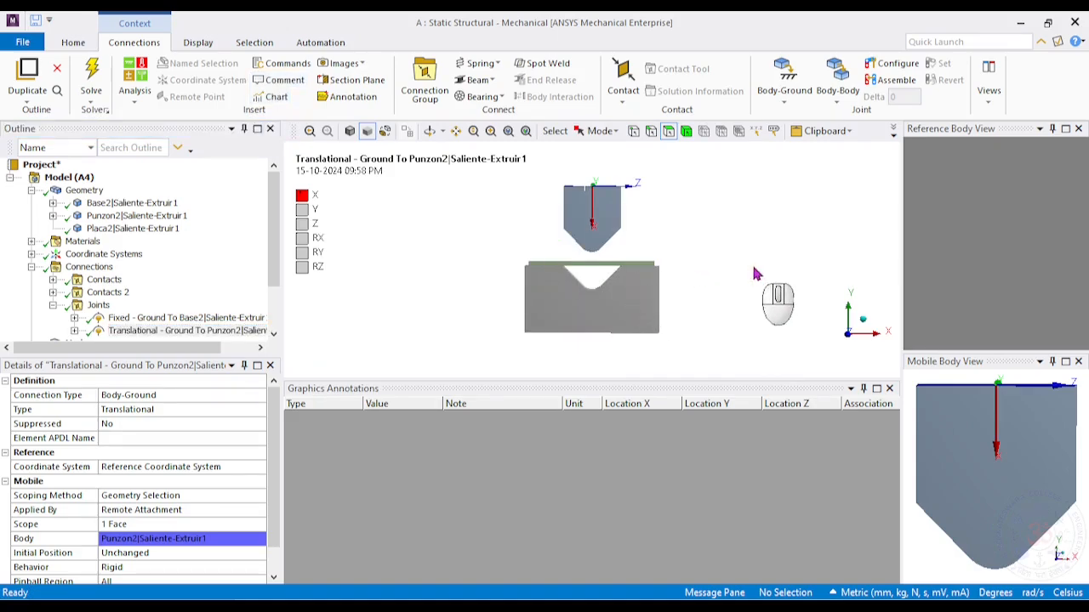
scroll(704, 219, "up", 2)
scroll(703, 217, "down", 2)
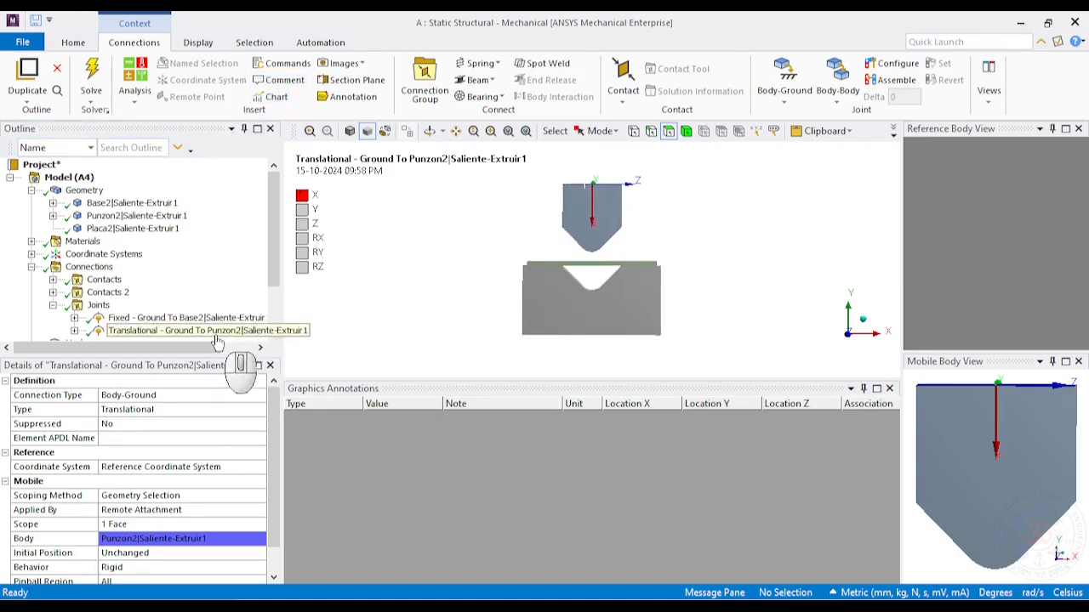
Configure the translational joint to preview the punch moving down about 30 mm into the die, and revert it to its starting position
left_click(194, 331)
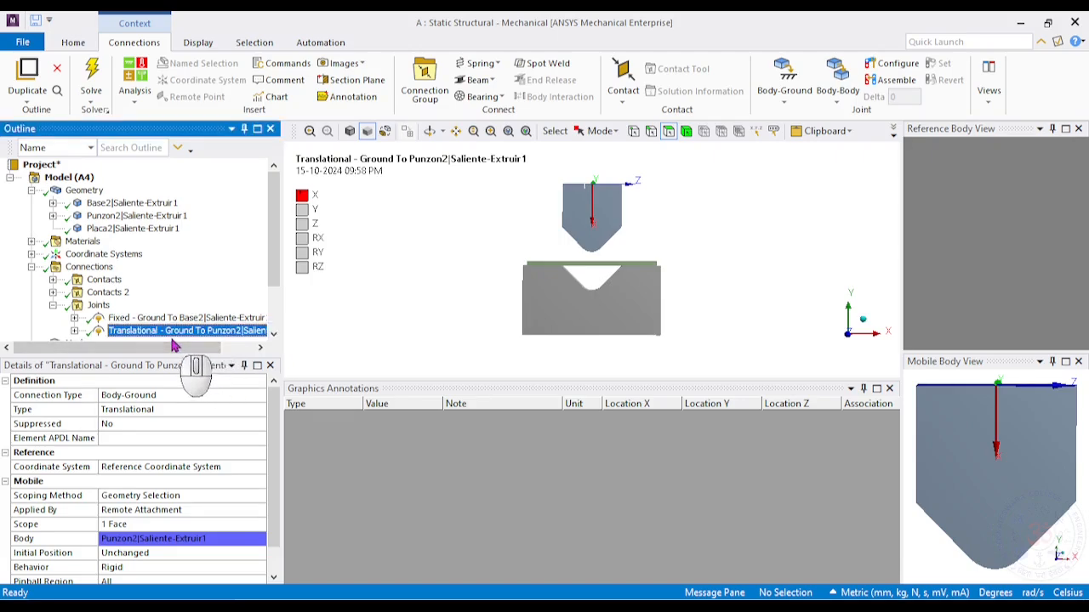
left_click(898, 63)
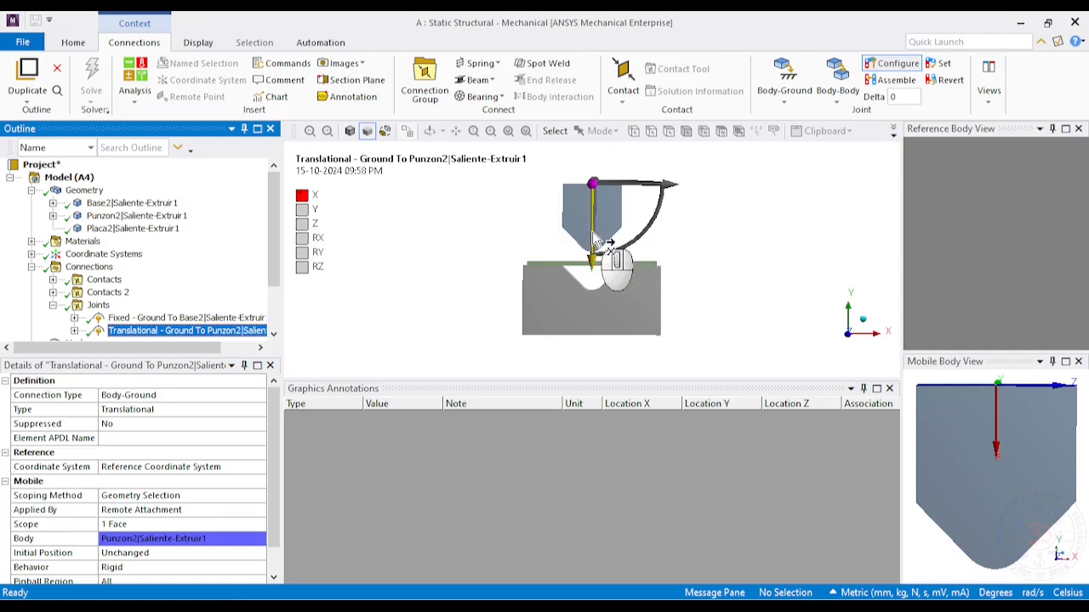
left_click_drag(596, 241, 598, 267)
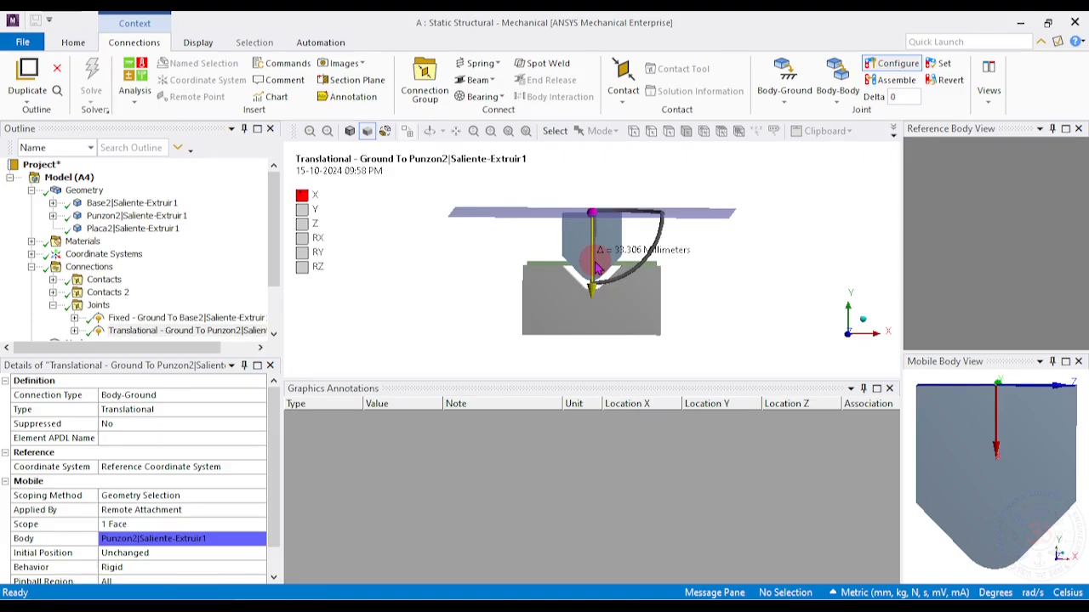
left_click_drag(598, 269, 598, 267)
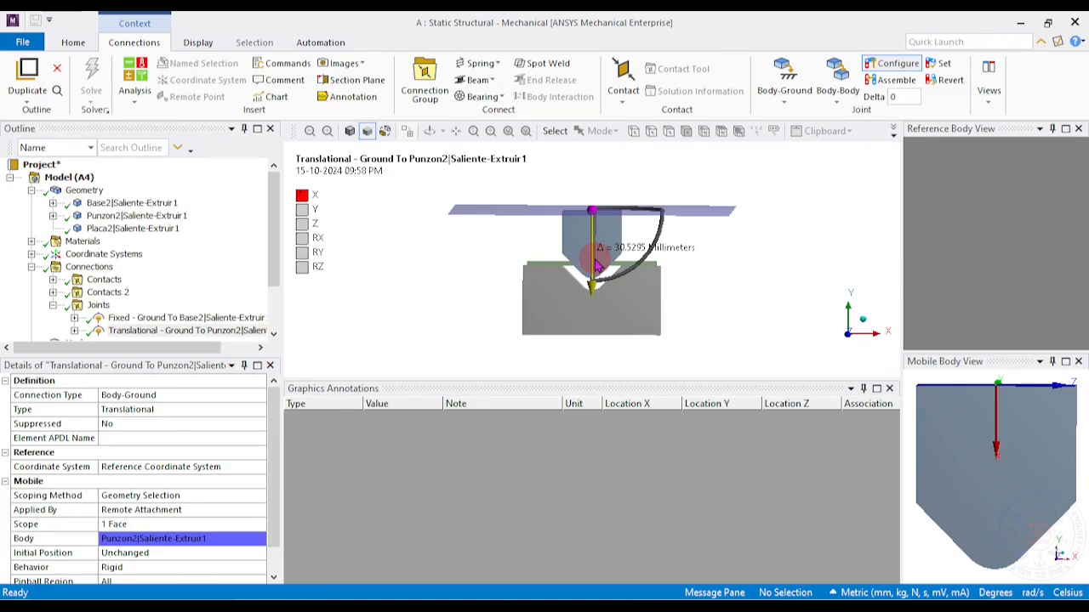
left_click_drag(597, 267, 600, 269)
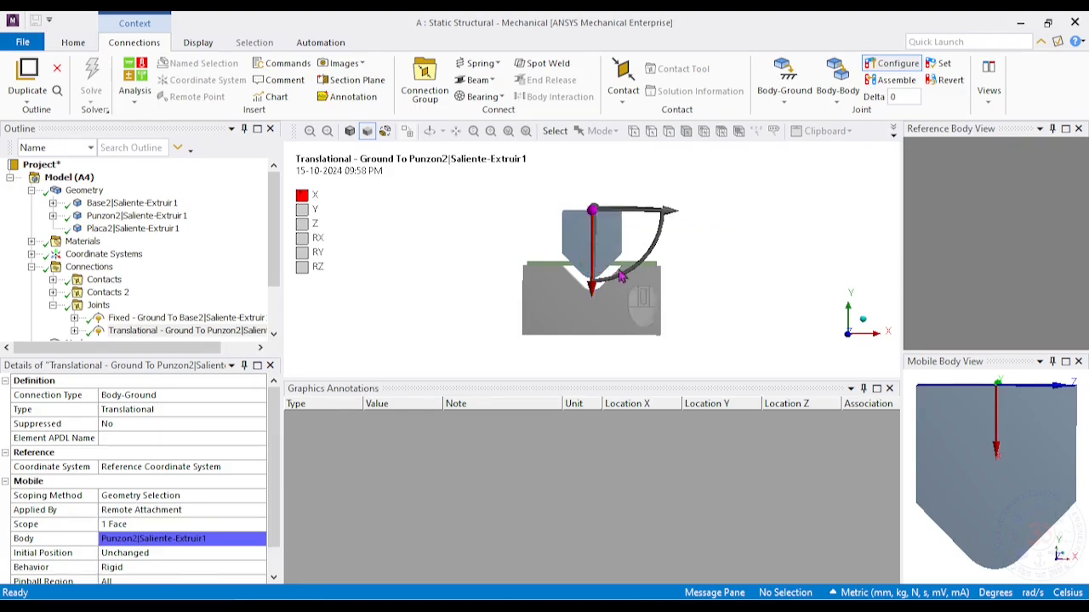
left_click(958, 85)
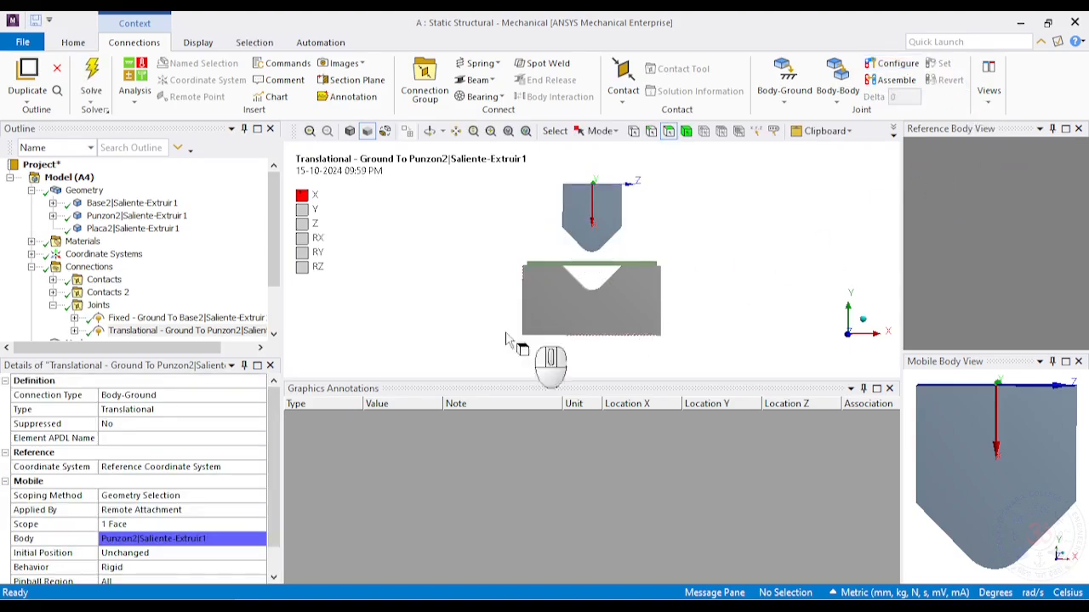
Generate the mesh with the default element size
left_click_drag(273, 227, 274, 285)
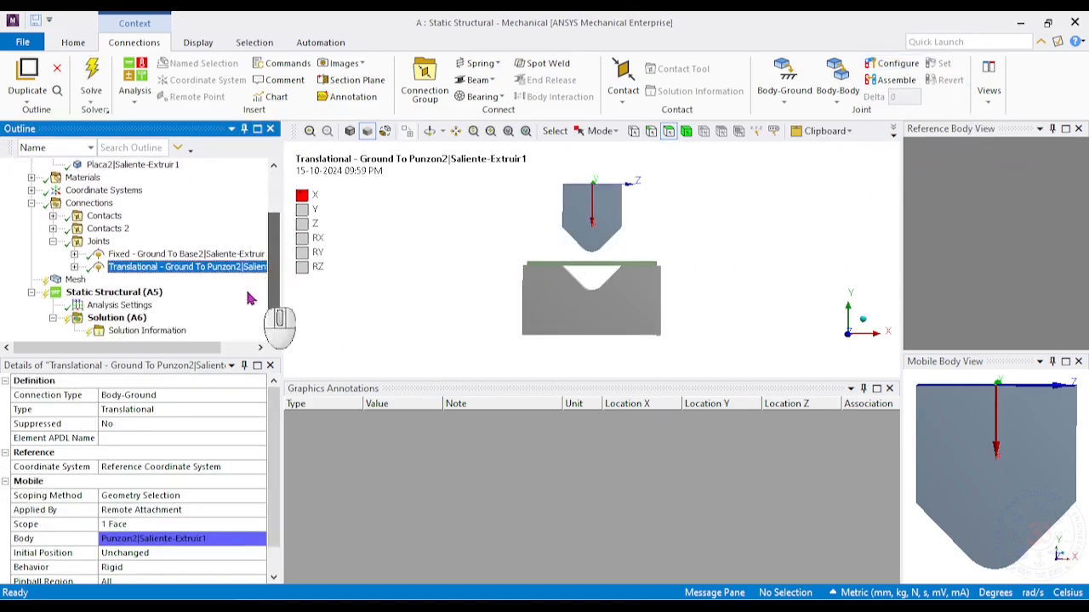
left_click(75, 280)
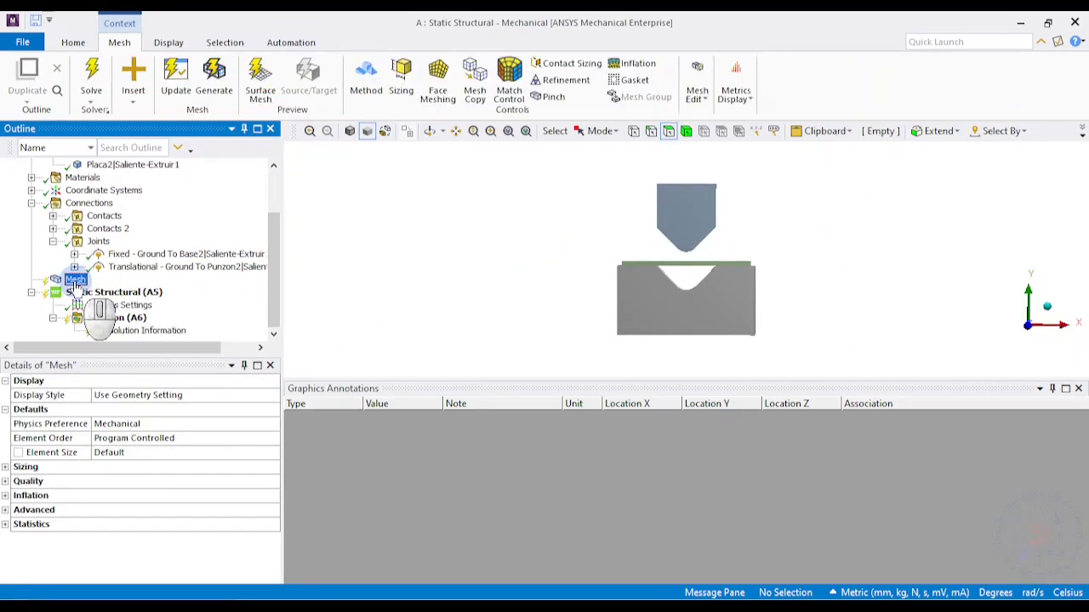
right_click(76, 280)
left_click(144, 343)
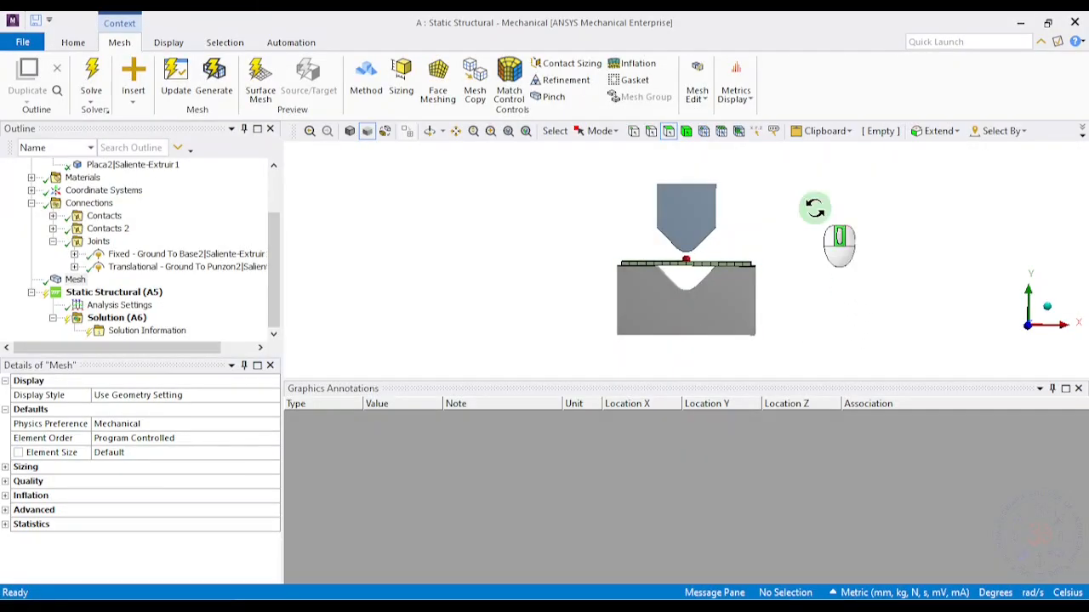
mouse_move(822, 213)
middle_mouse_down()
mouse_move(814, 262)
mouse_move(821, 213)
middle_mouse_up()
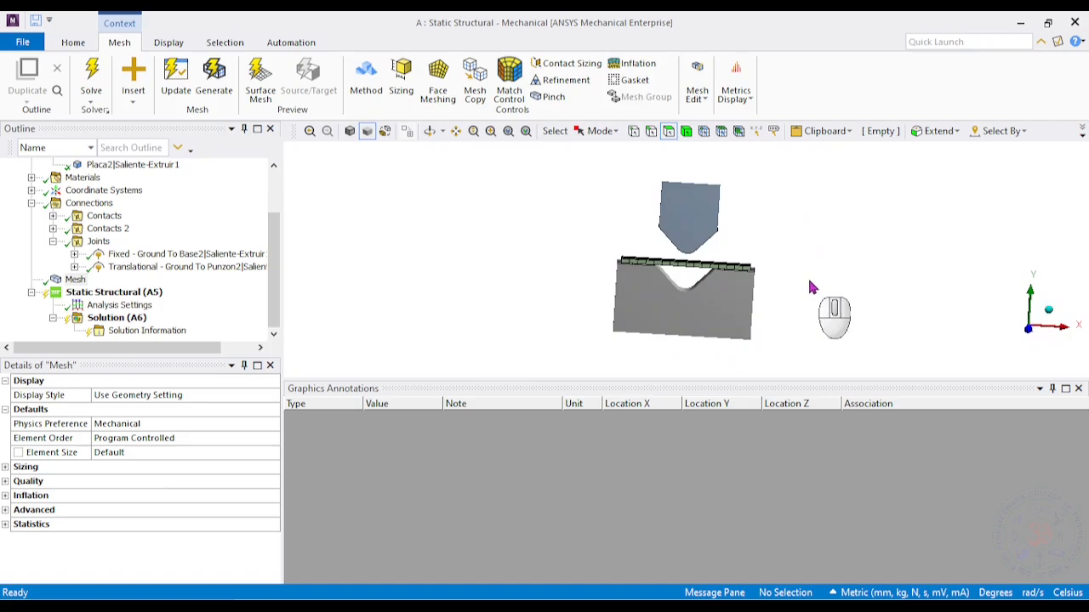
Insert a Joint Load under Static Structural and assign it to the translational ground-to-punch joint
left_click(132, 294)
right_click(136, 294)
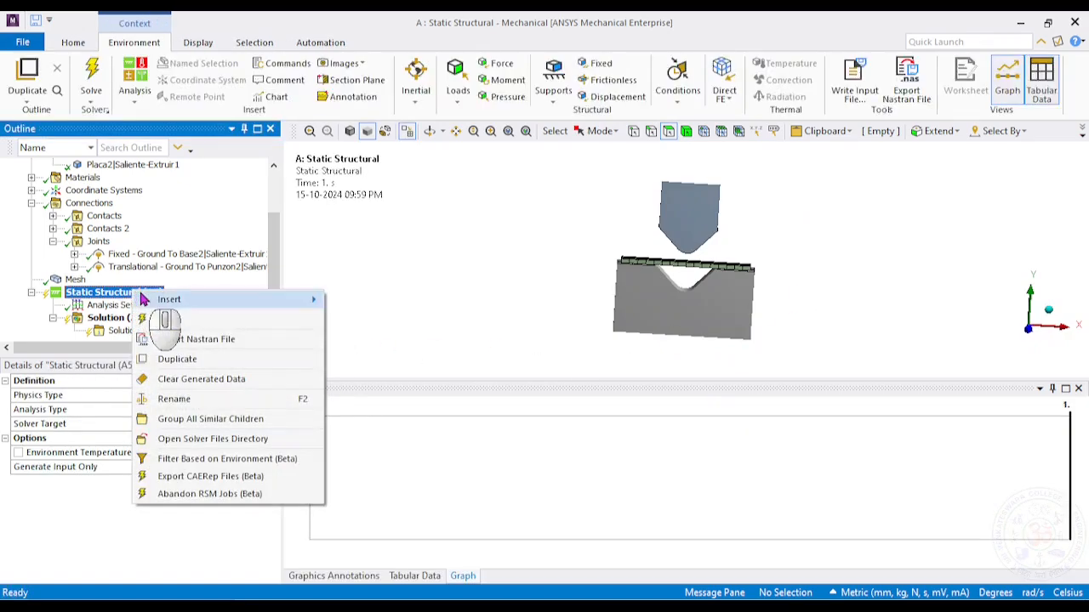
mouse_move(151, 302)
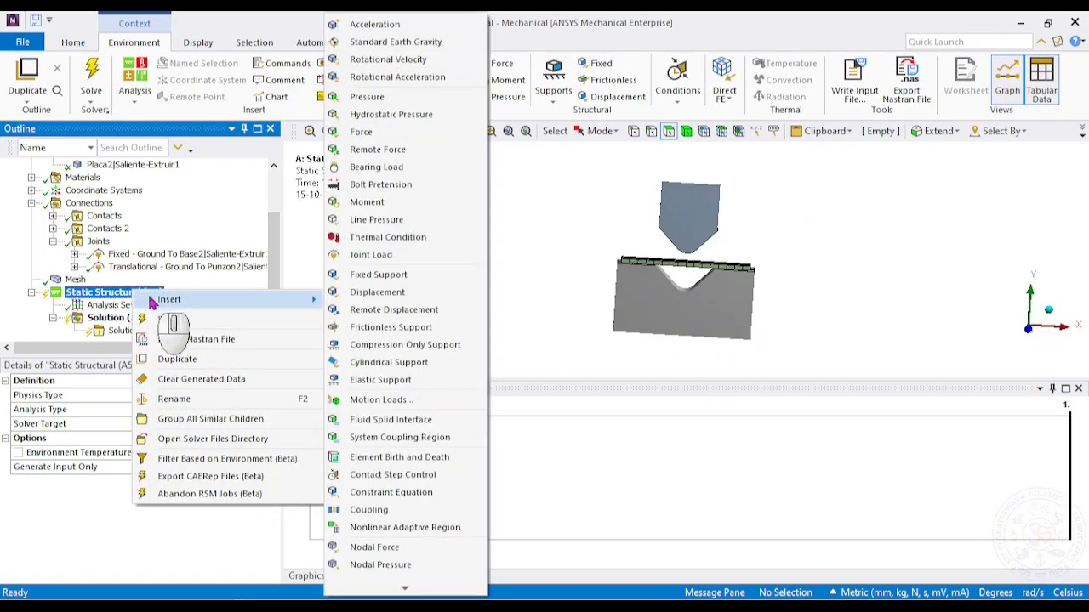
left_click(385, 260)
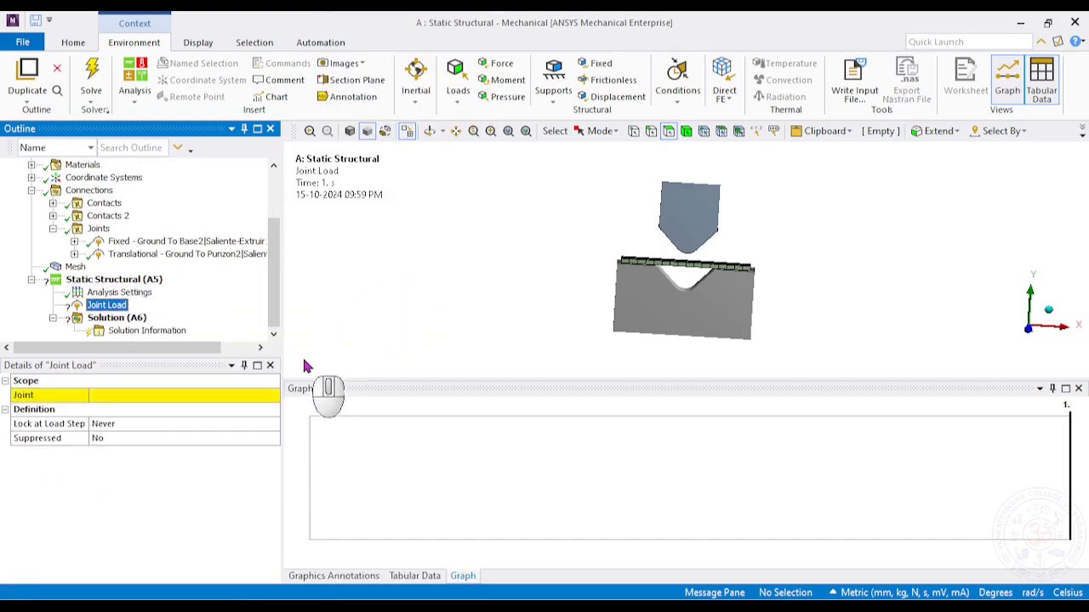
left_click(272, 396)
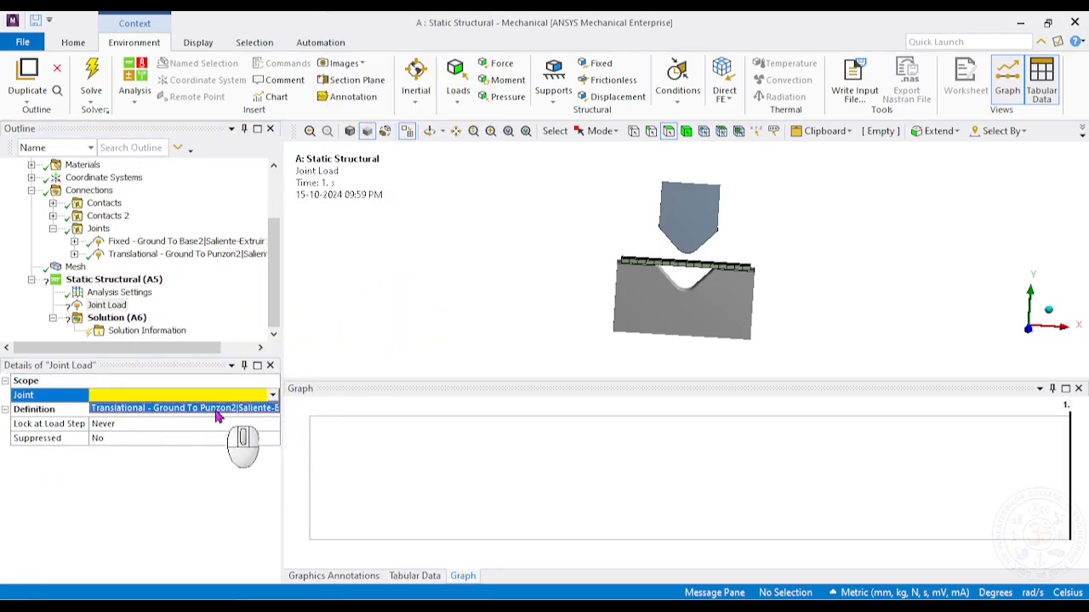
left_click(155, 410)
Set the joint load's type to Displacement with a magnitude of 30 mm
left_click(269, 439)
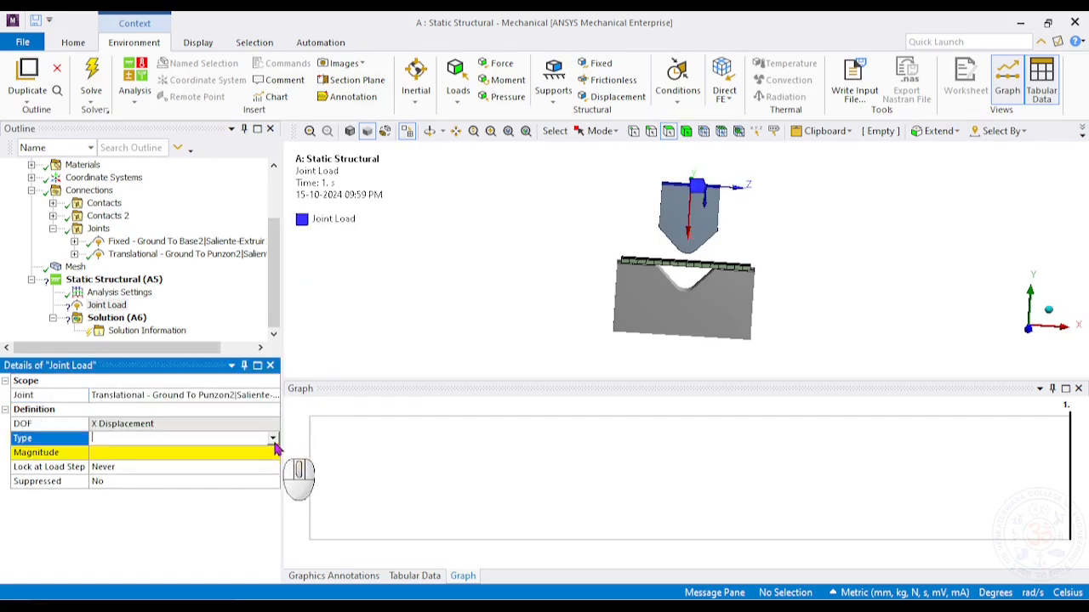
left_click(272, 438)
left_click(127, 451)
left_click(146, 453)
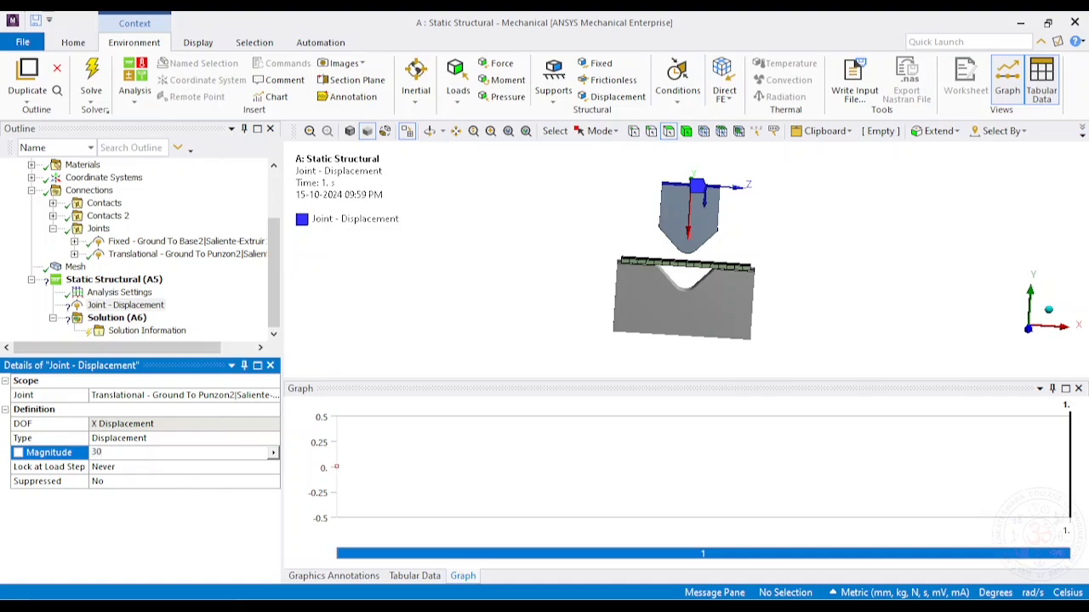
key("Return")
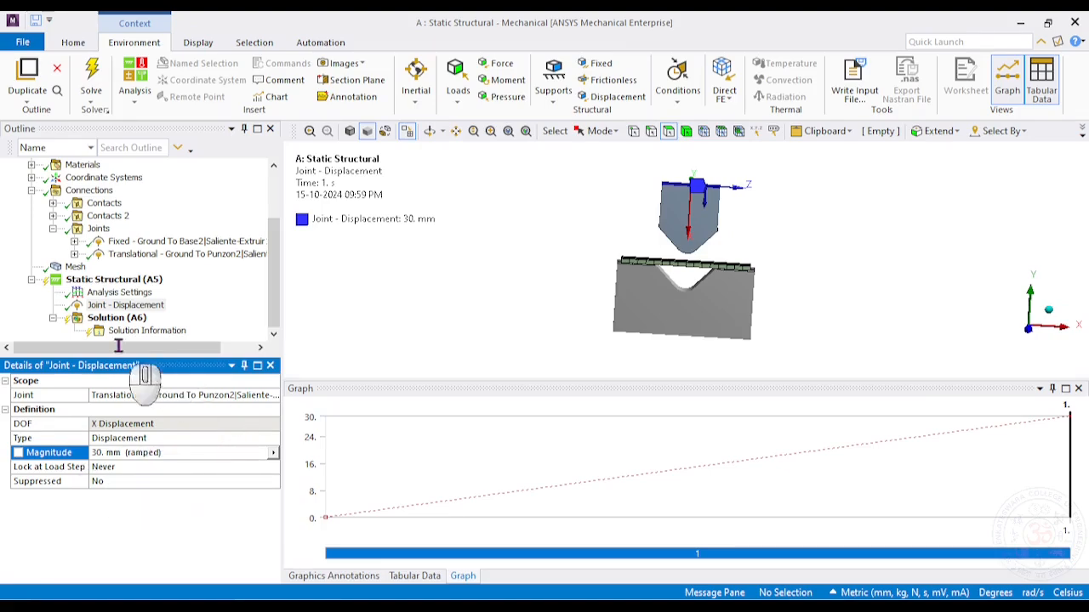
Insert a Total Deformation result under Solution (A6)
right_click(136, 319)
mouse_move(226, 325)
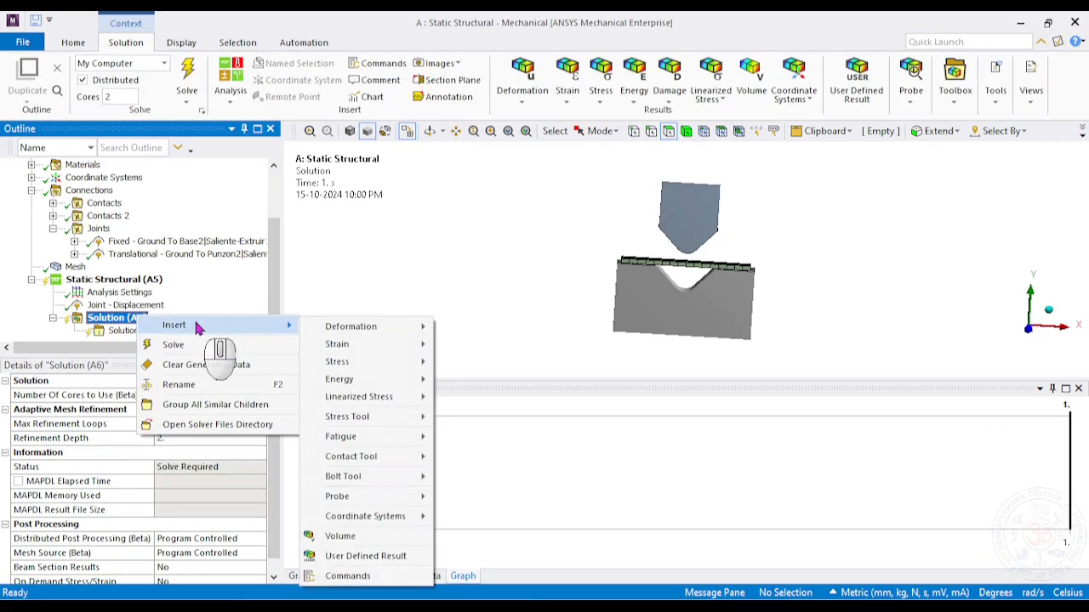
mouse_move(408, 337)
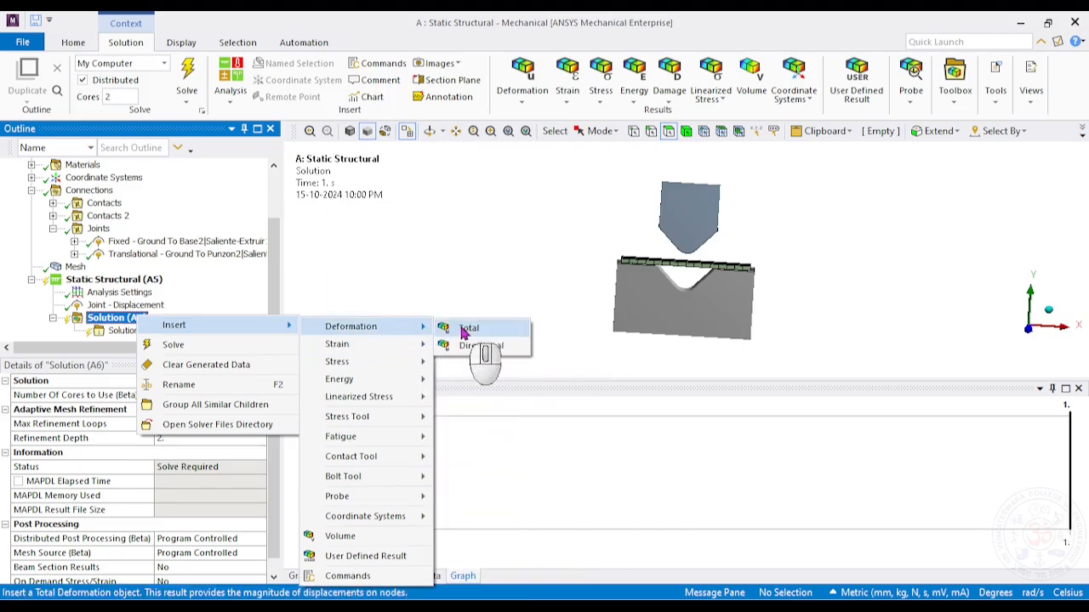
left_click(470, 328)
Insert an Equivalent (von-Mises) Stress result under Solution (A6) and solve the analysis
left_click(116, 304)
right_click(117, 305)
mouse_move(255, 326)
mouse_move(360, 352)
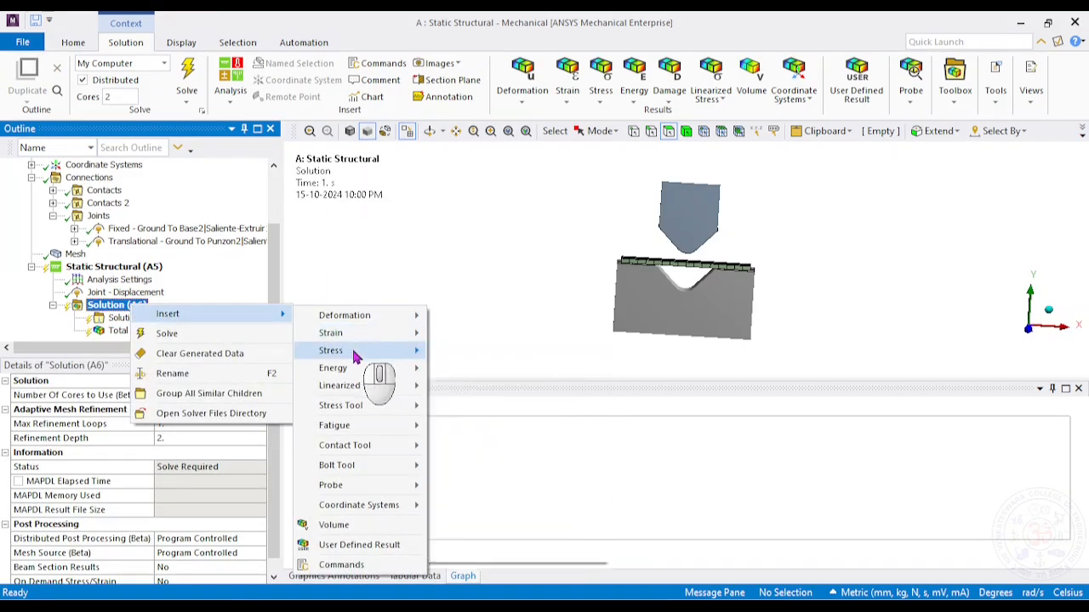
left_click(472, 358)
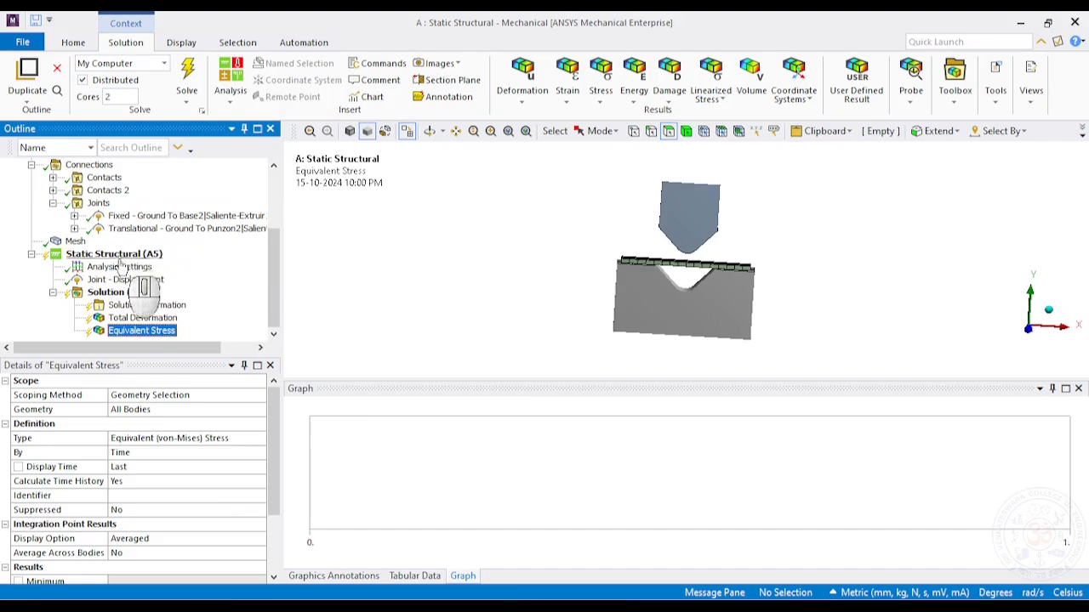
left_click(187, 77)
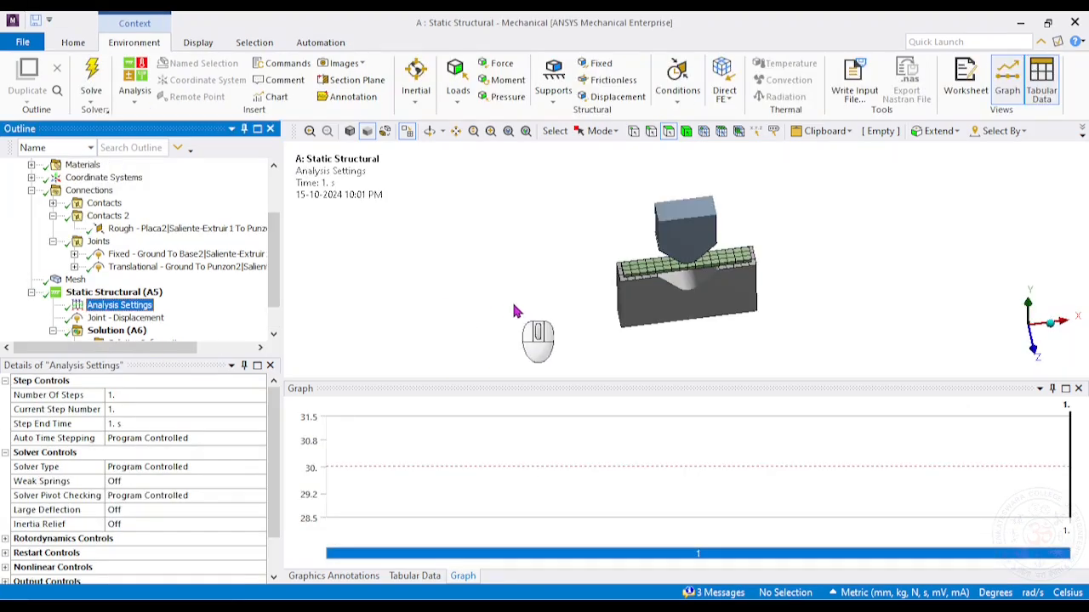
Turn Large Deflection on in the Analysis Settings and re-solve the static structural analysis
left_click(122, 307)
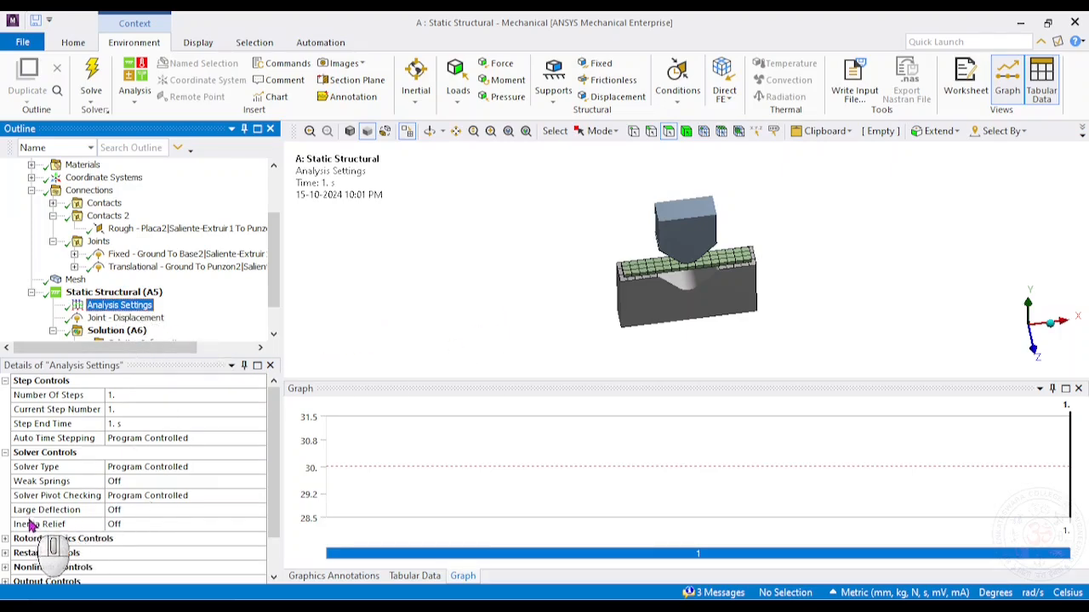
left_click(167, 510)
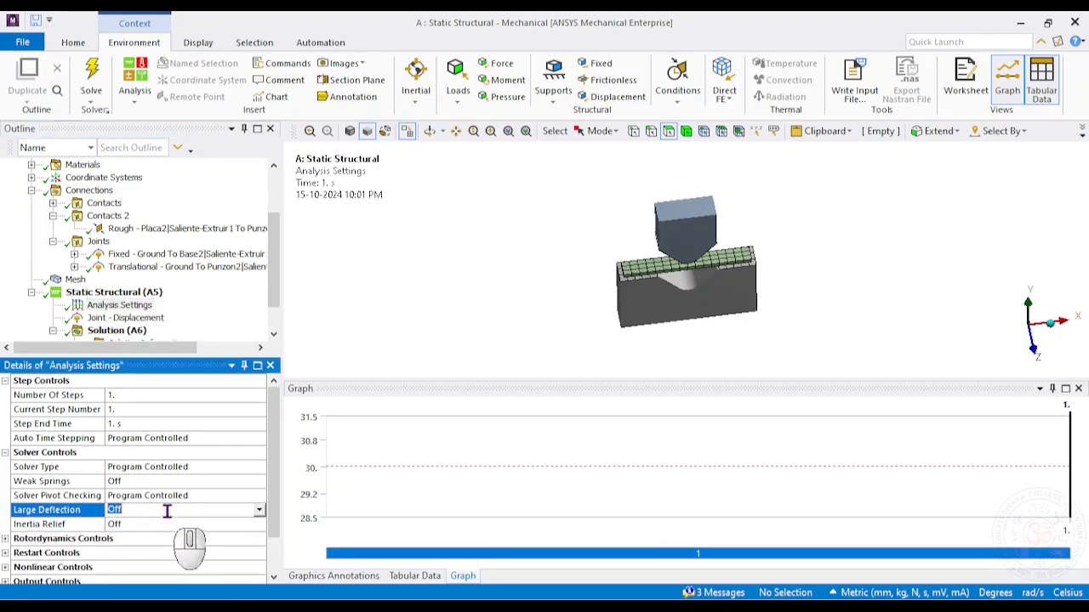
left_click(259, 509)
left_click(143, 534)
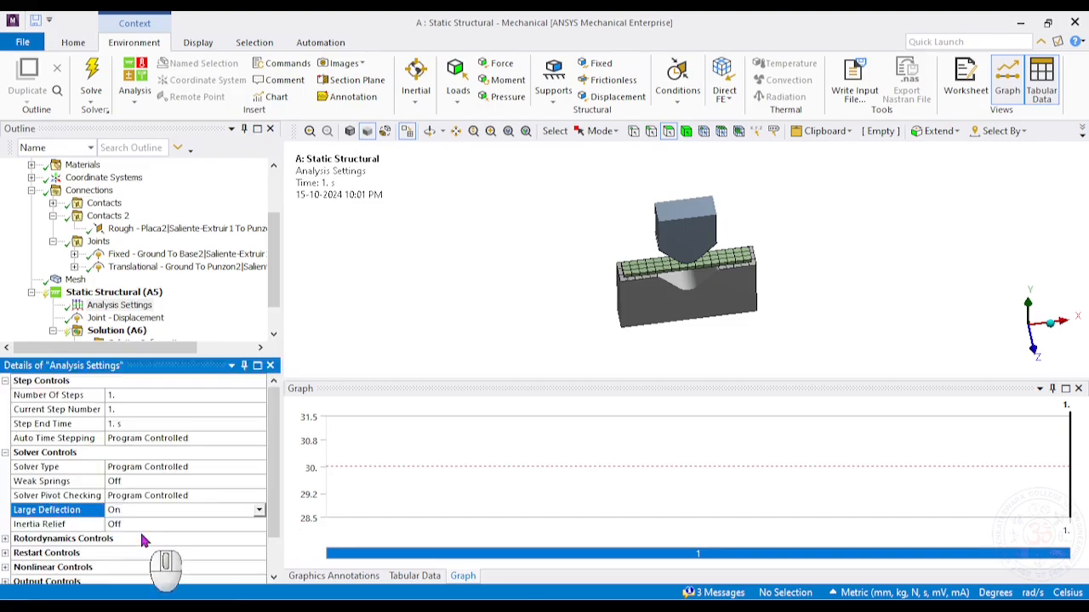
right_click(101, 292)
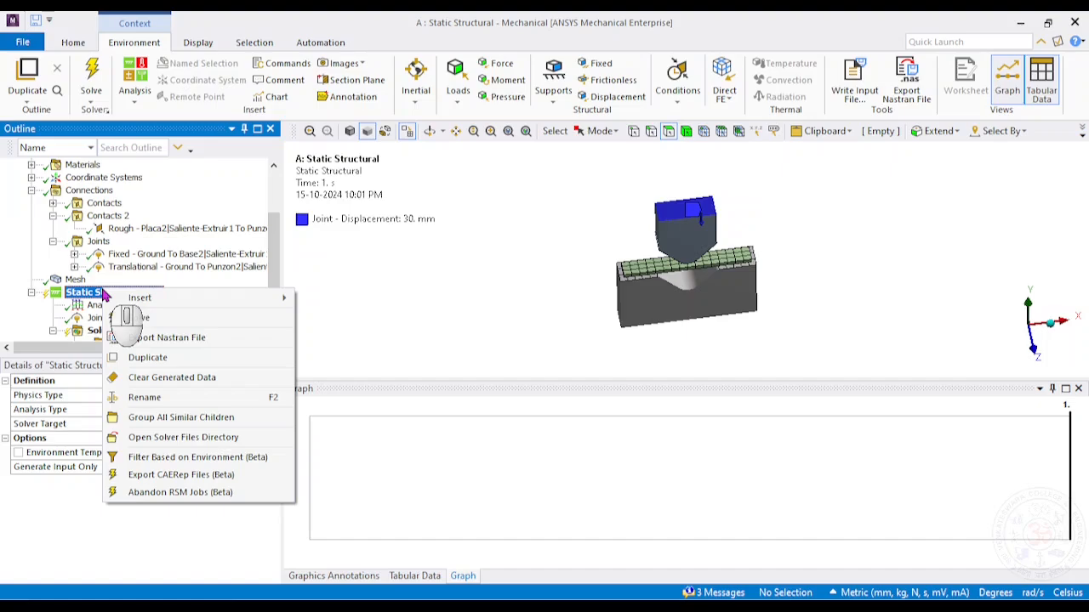
left_click(140, 317)
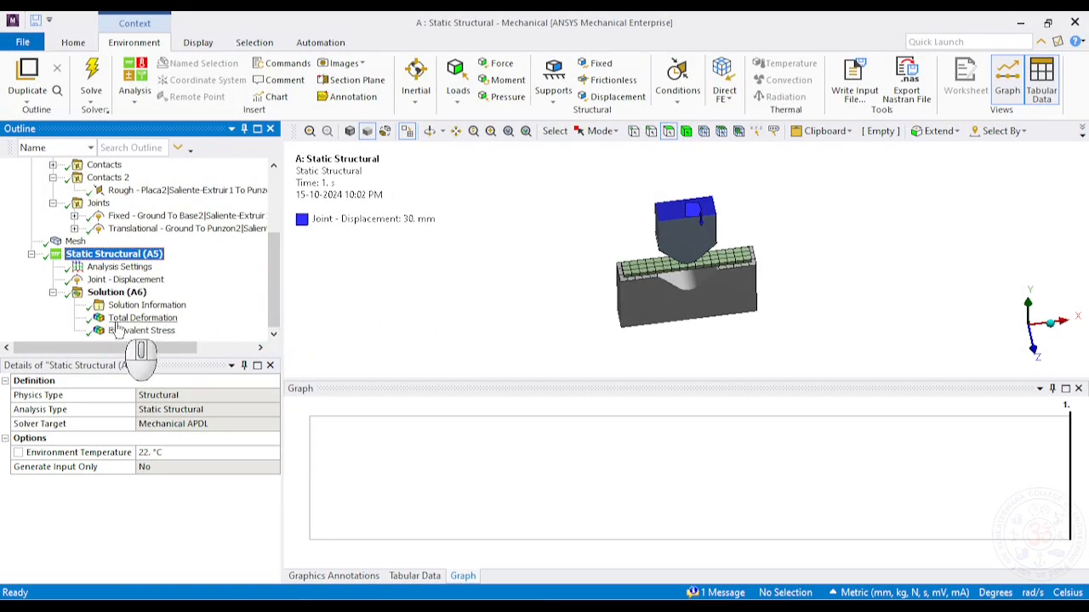
Display the Total Deformation result and examine the plate's bend between punch and die up close
left_click(126, 321)
middle_click_drag(559, 297, 798, 223)
scroll(708, 267, "up", 3)
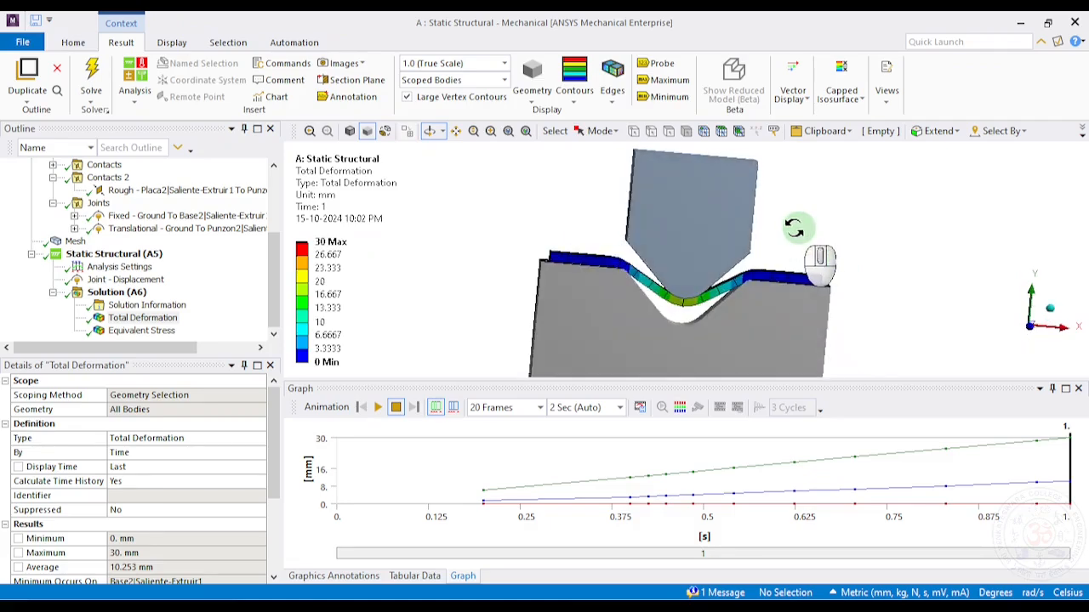
Display the Equivalent Stress result, play and stop its animation, and examine the stress distribution on the bent plate
left_click(159, 334)
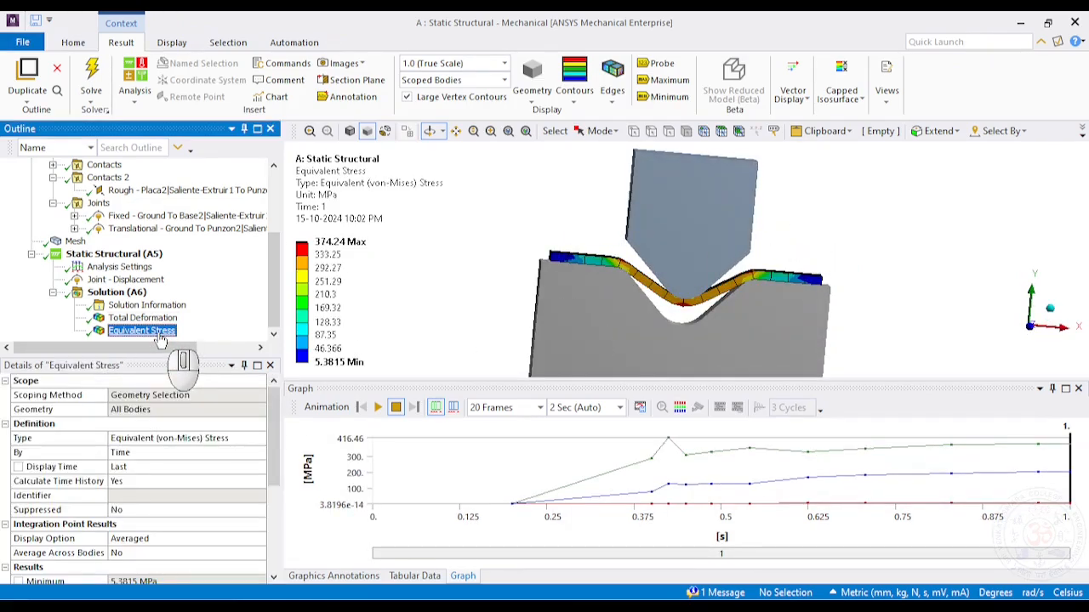
left_click(378, 408)
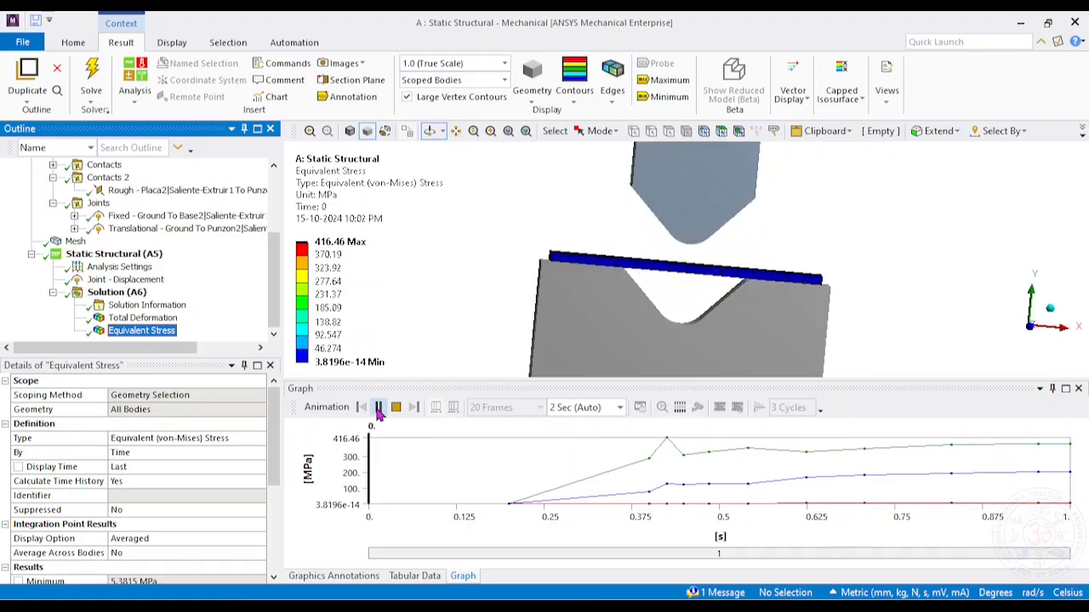
left_click(396, 407)
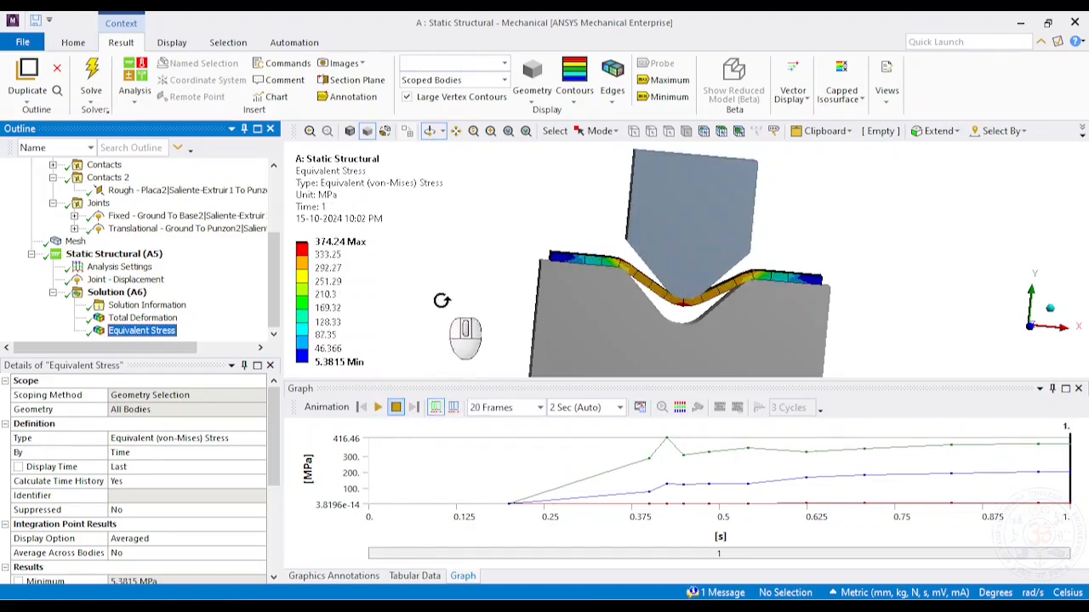
scroll(478, 264, "down", 2)
middle_click_drag(478, 264, 680, 234)
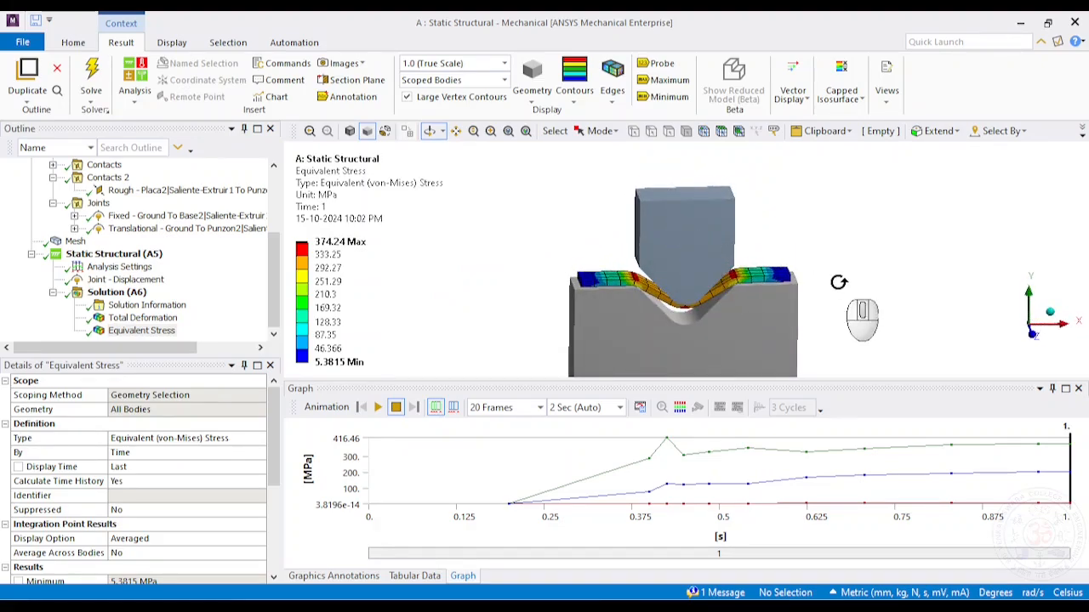